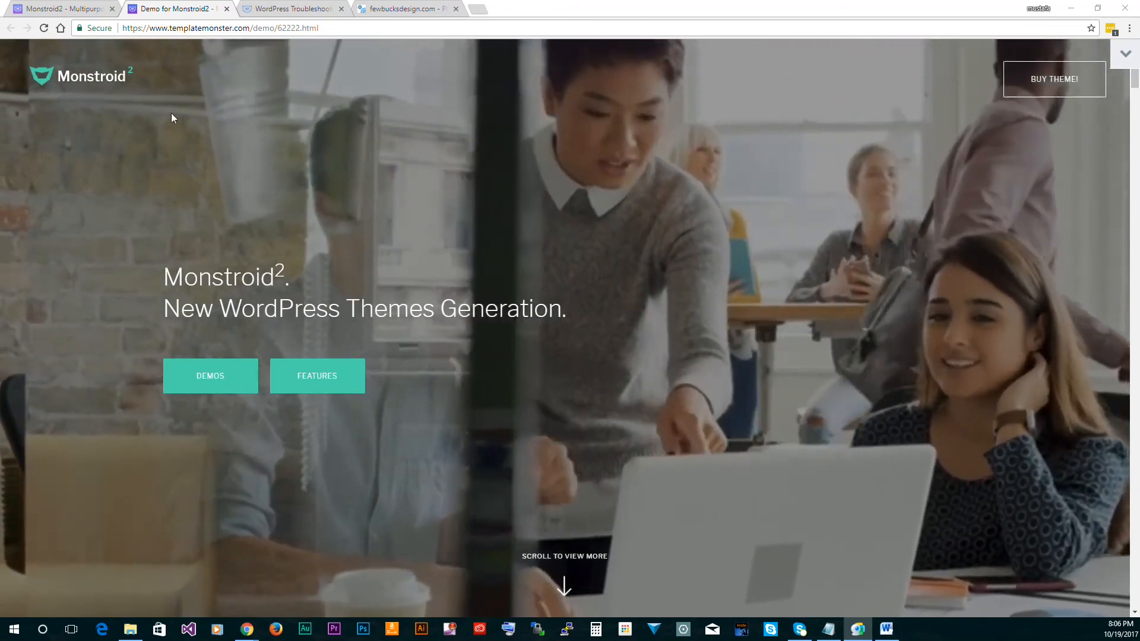
Review the Monstroid2 product page on TemplateMonster and its live demo
key(ctrl+shift+Tab)
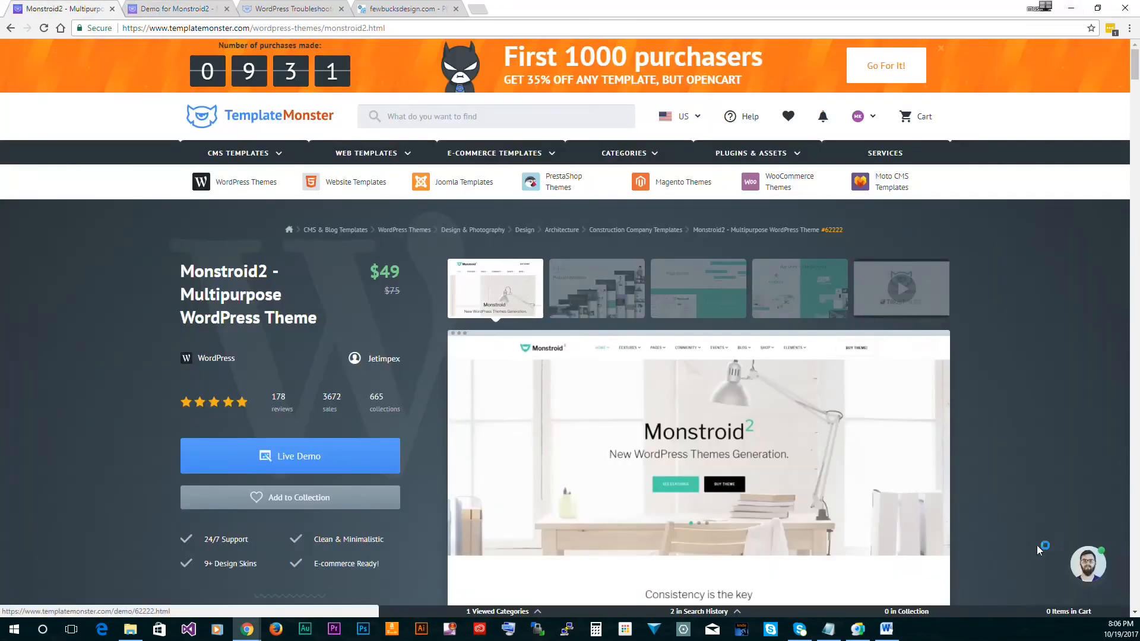
mouse_move(1103, 571)
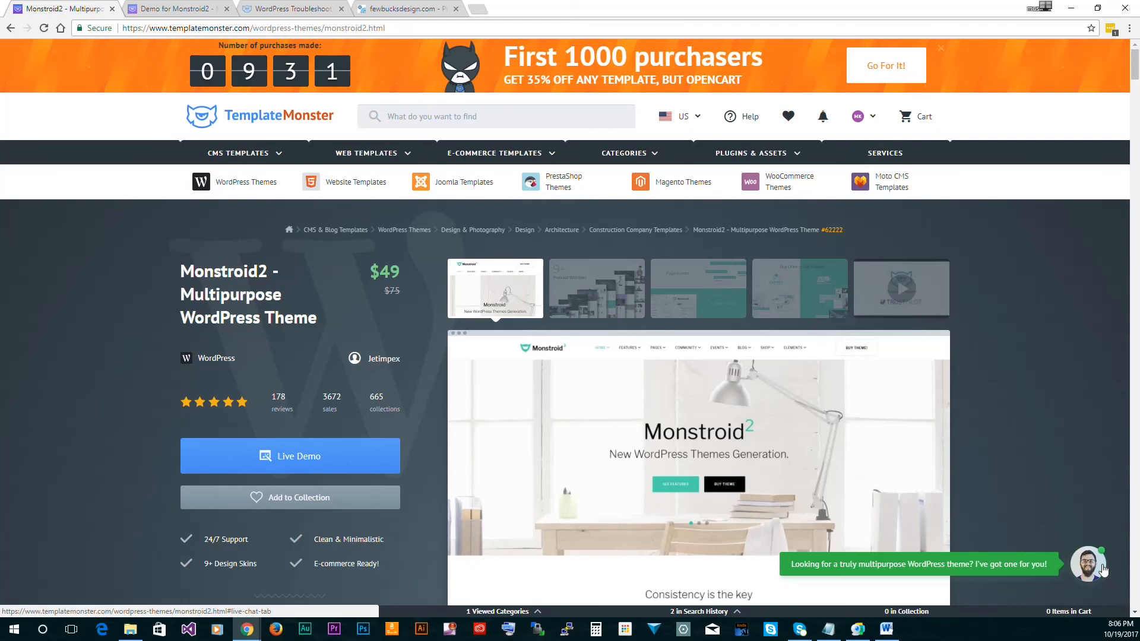
click(184, 11)
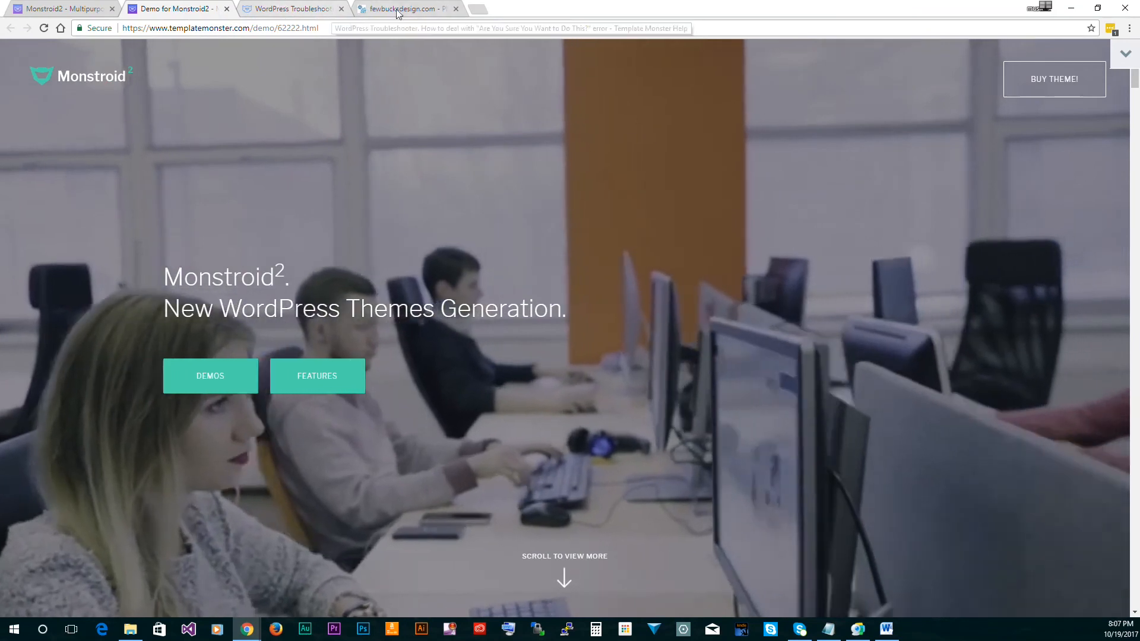
Compare the PHP limits recommended in the WordPress troubleshooting article with the PHP settings of fewbucksdesign.com in Plesk
click(397, 10)
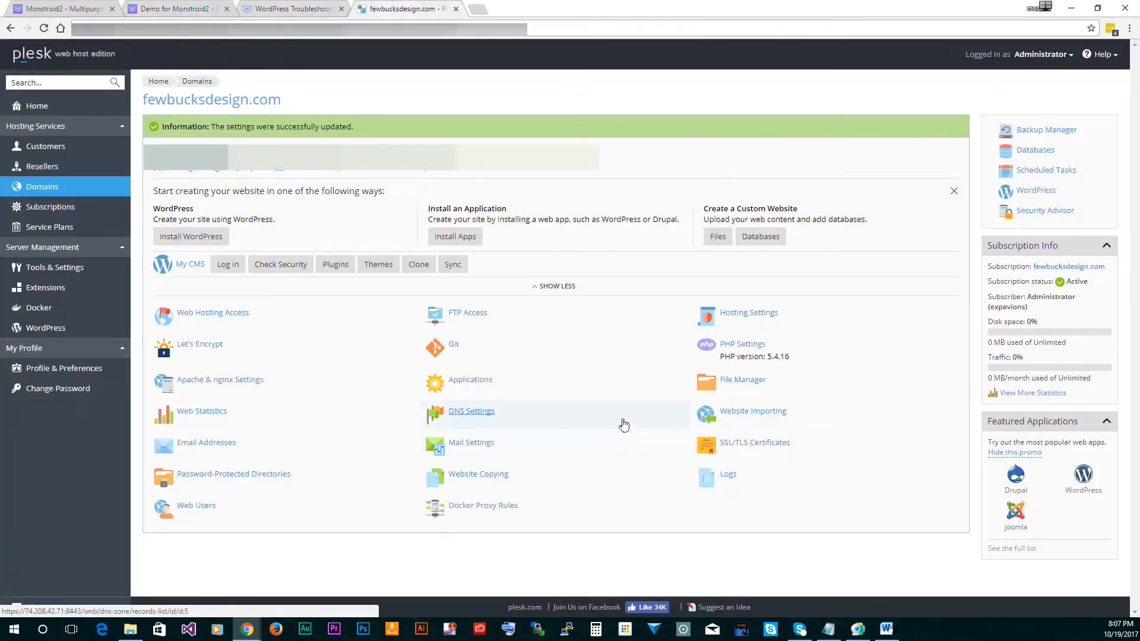
click(278, 7)
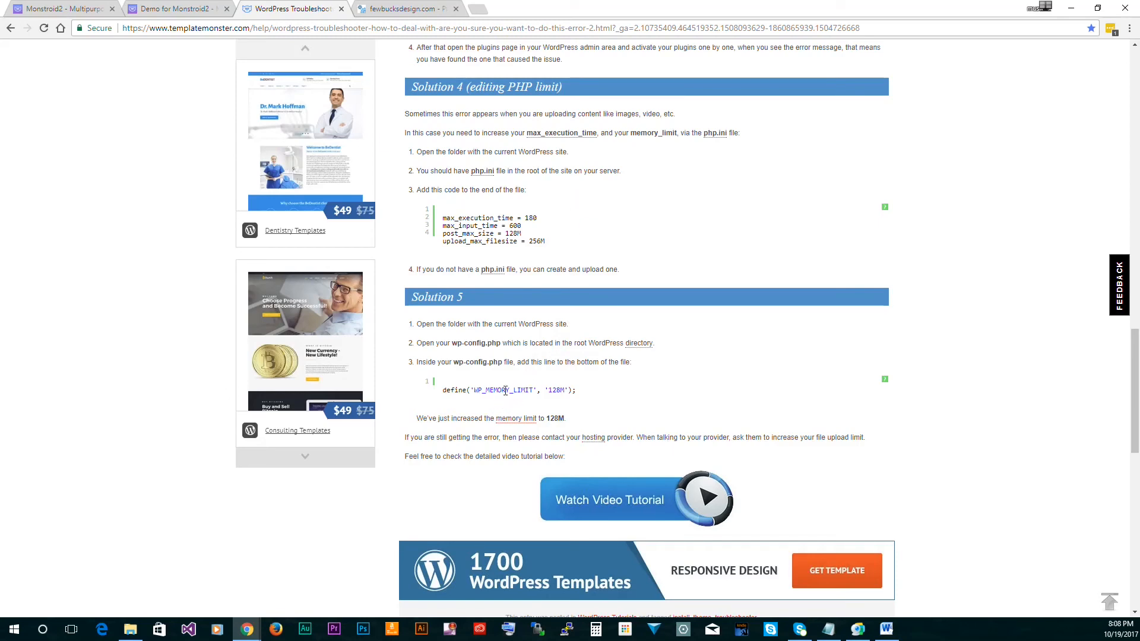
click(387, 7)
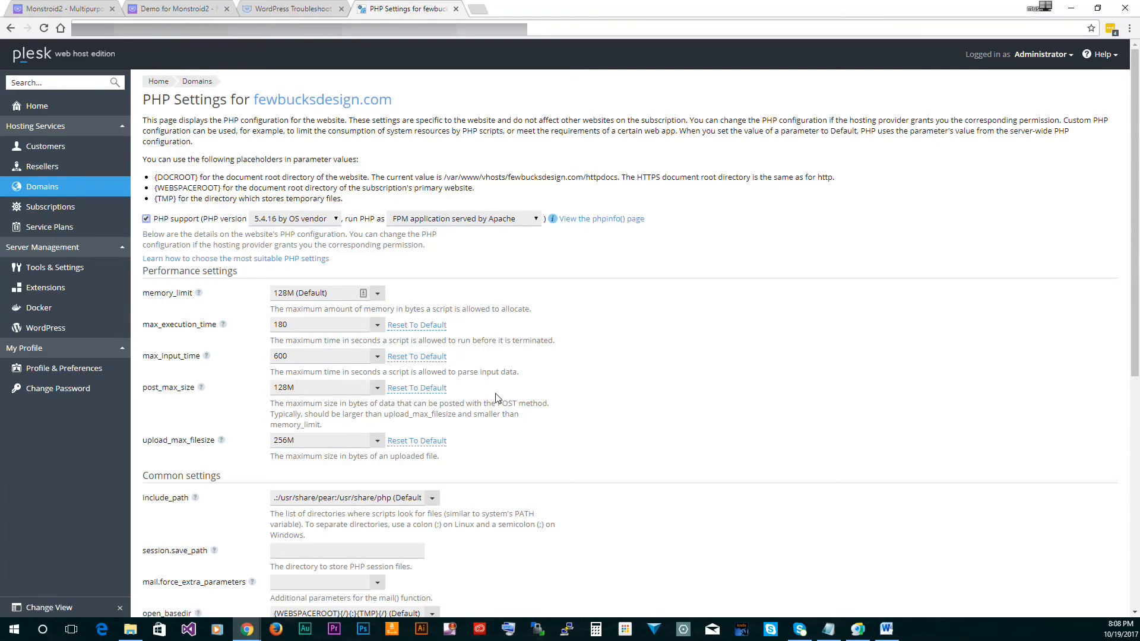
scroll(498, 398, down, 5)
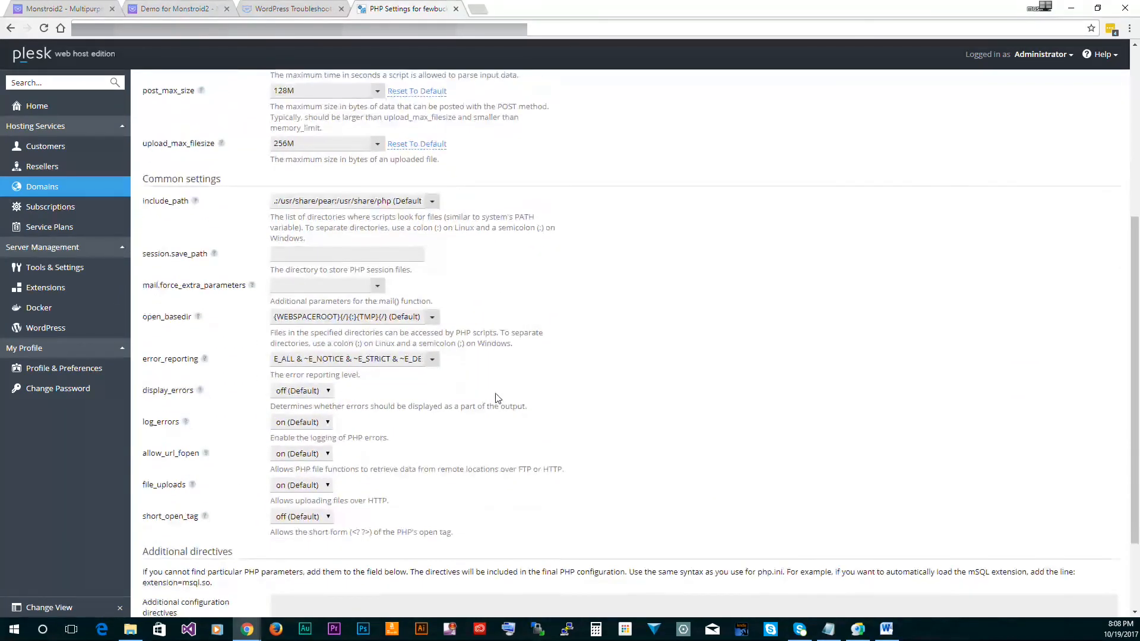
scroll(409, 469, up, 5)
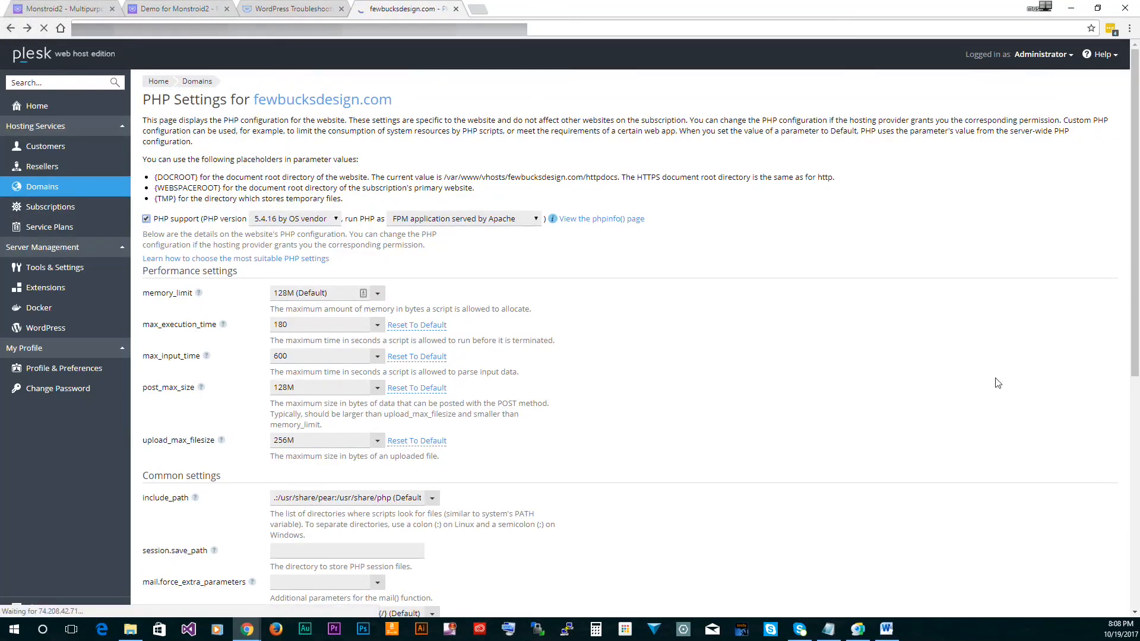
Open wp-config.php from httpdocs in the code editor and copy the WP_MEMORY_LIMIT define line from Solution 5 of the article
click(743, 357)
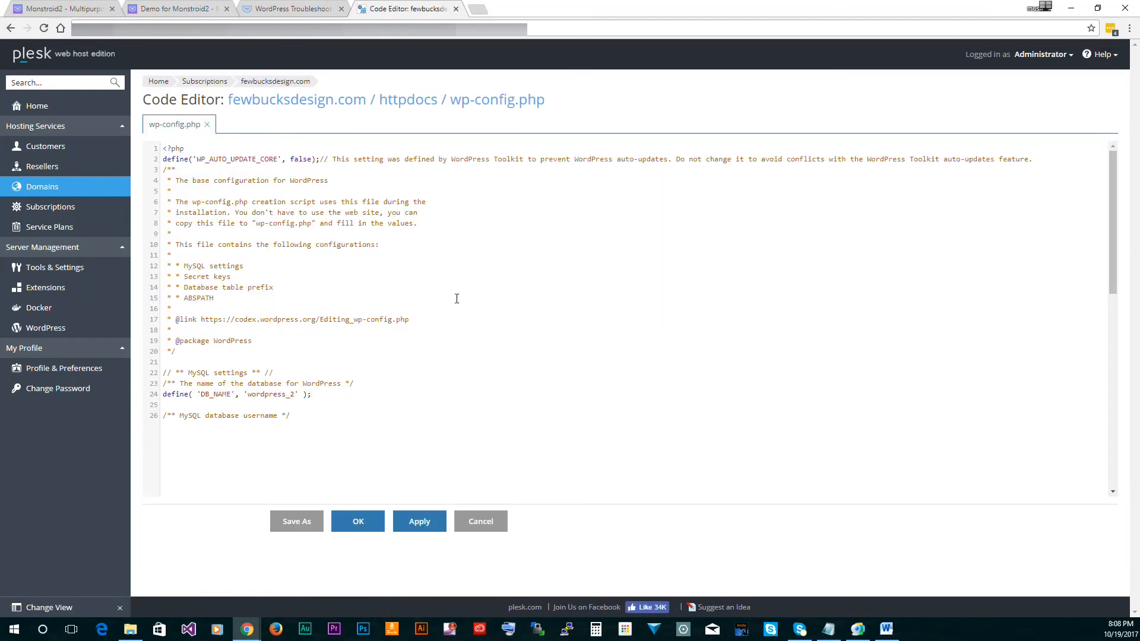
scroll(456, 298, down, 10)
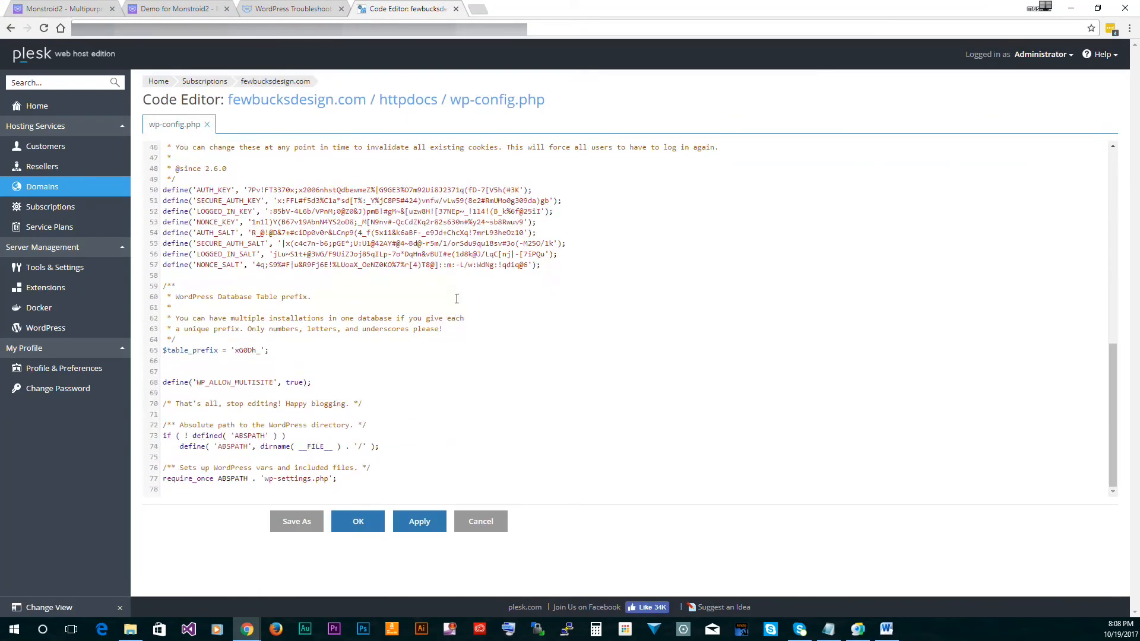
click(287, 9)
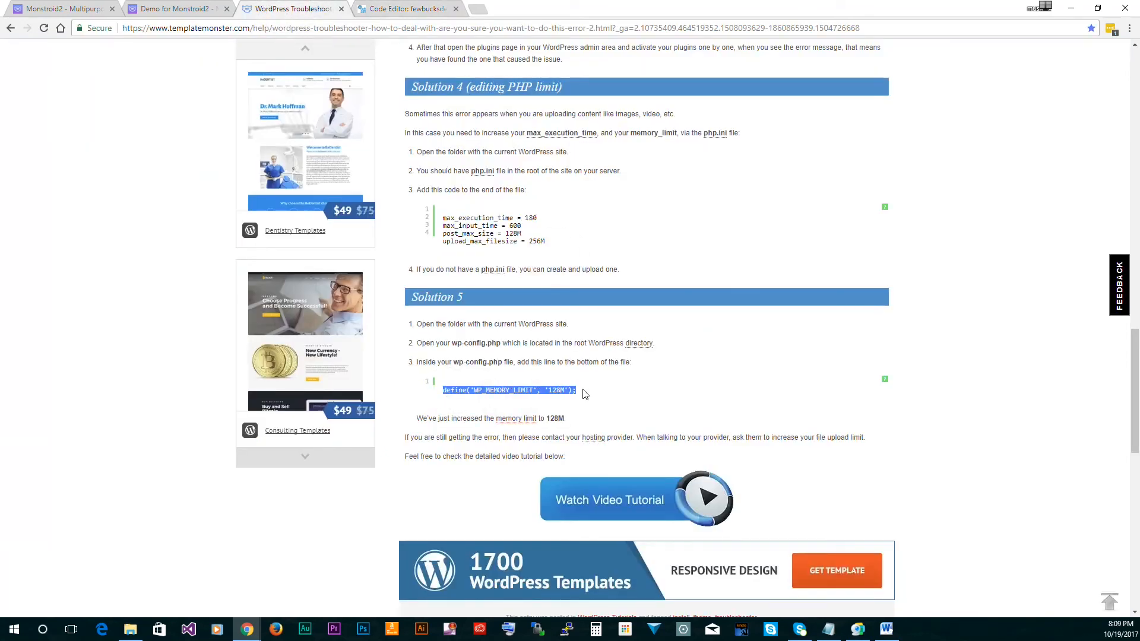
right_click(560, 387)
click(594, 402)
Paste define('WP_MEMORY_LIMIT', '128M'); as the last line of wp-config.php and save the file
click(181, 6)
click(403, 9)
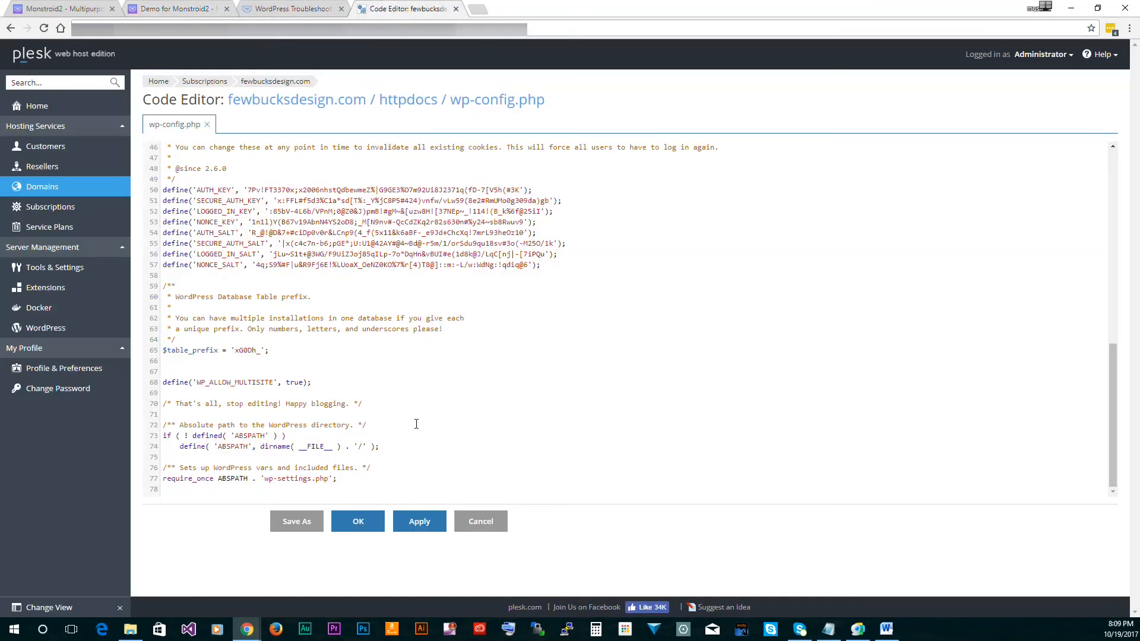
right_click(193, 492)
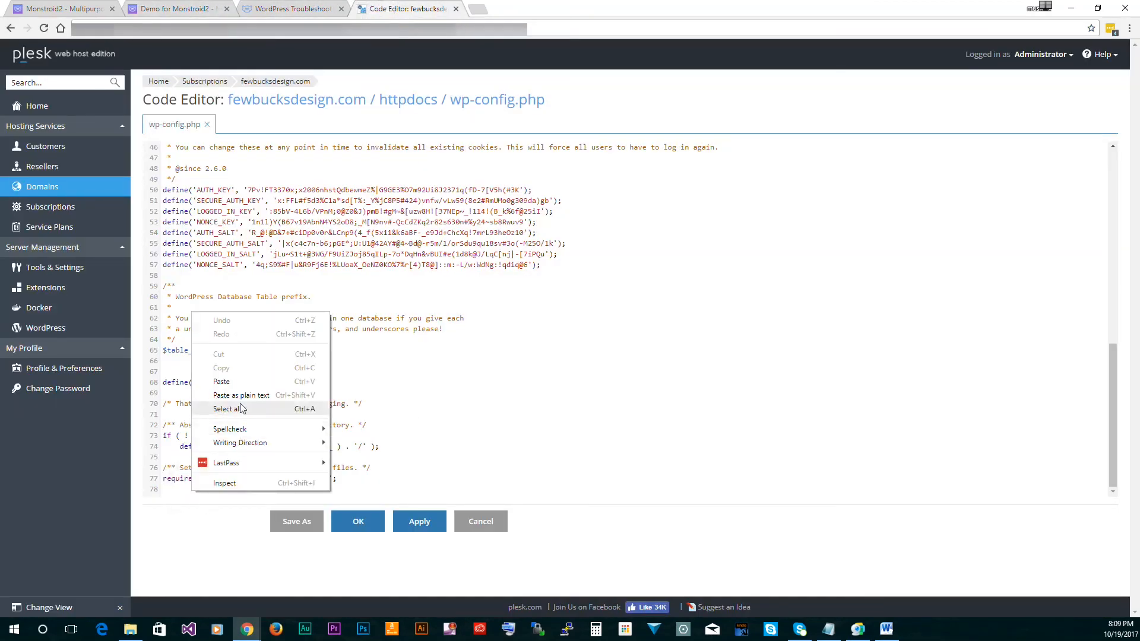
click(231, 382)
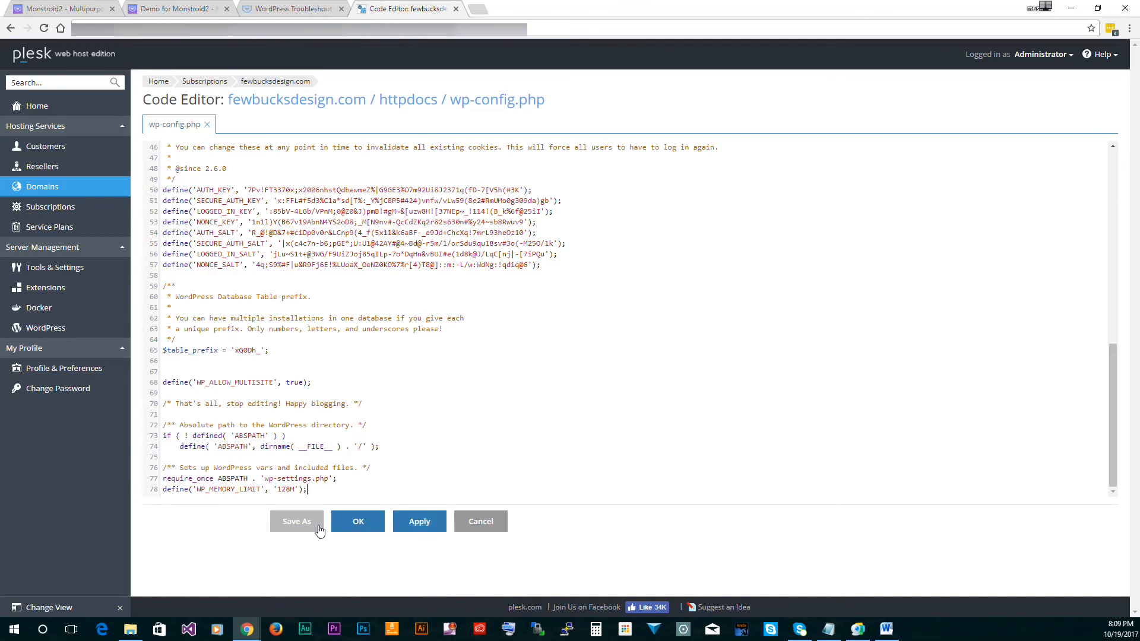
click(437, 521)
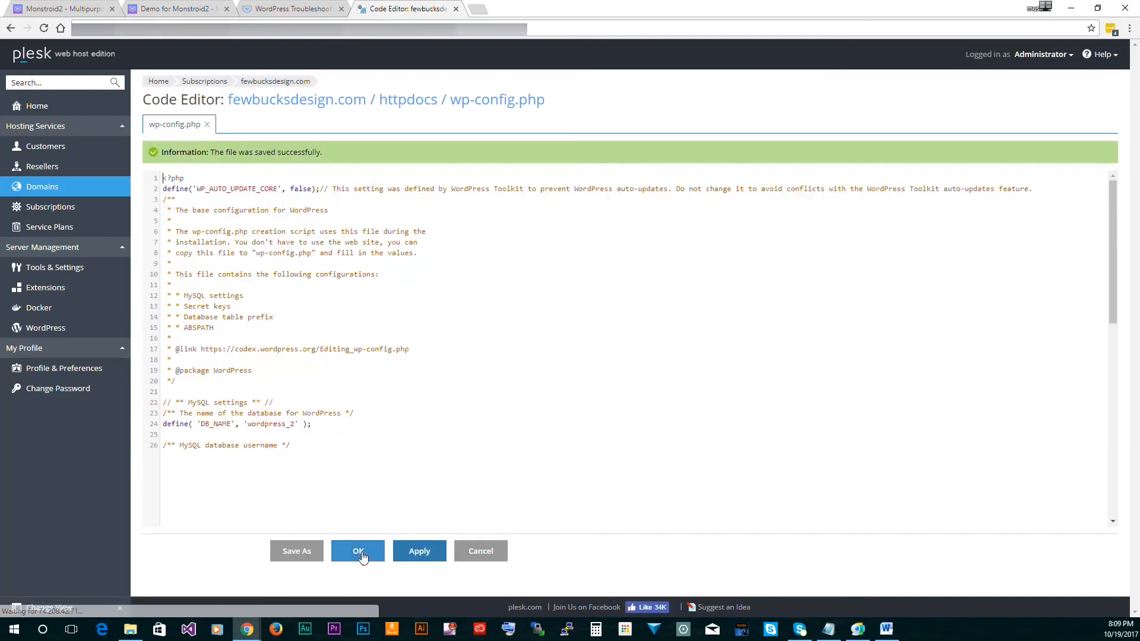
click(358, 521)
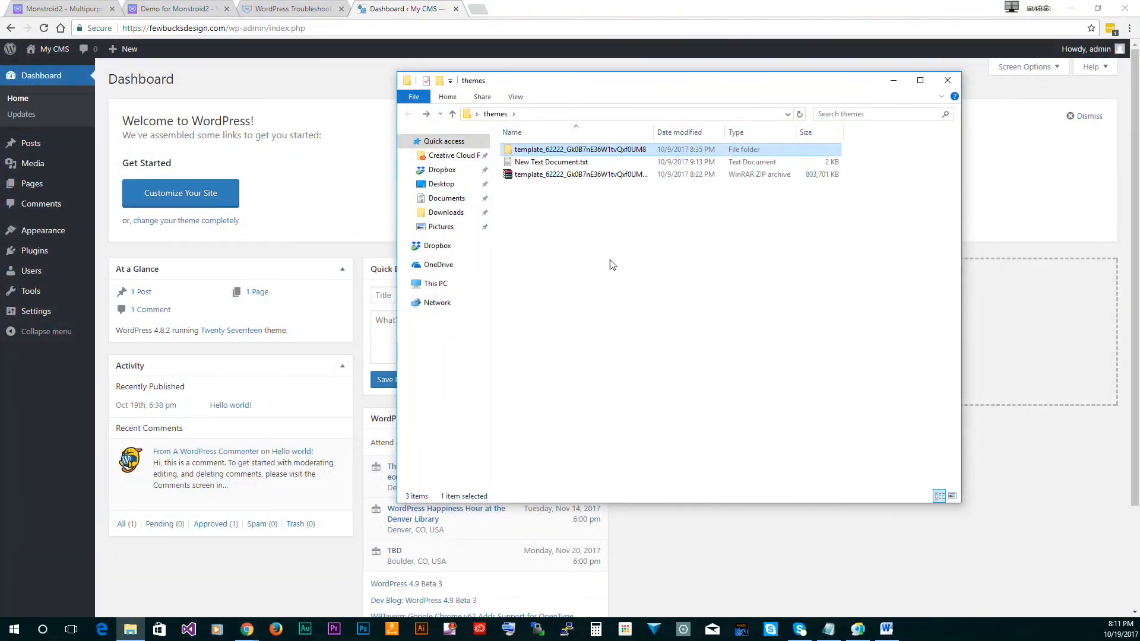
Locate monstroid2.zip in the theme subfolder of the extracted template_62222 folder, and close the file window
double_click(558, 150)
click(562, 176)
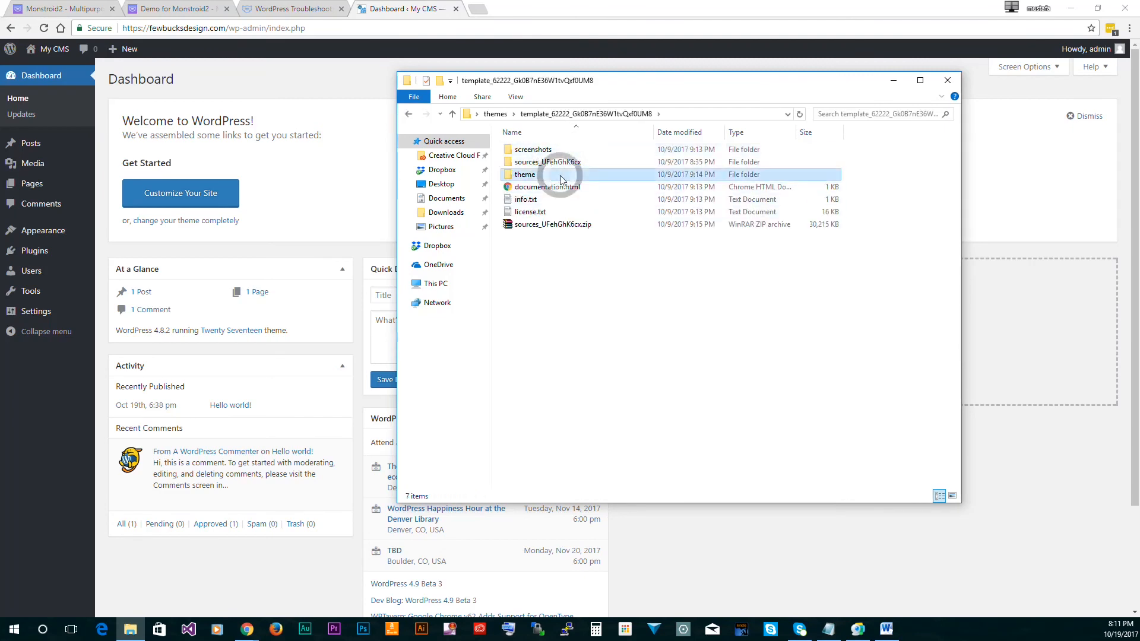
double_click(562, 175)
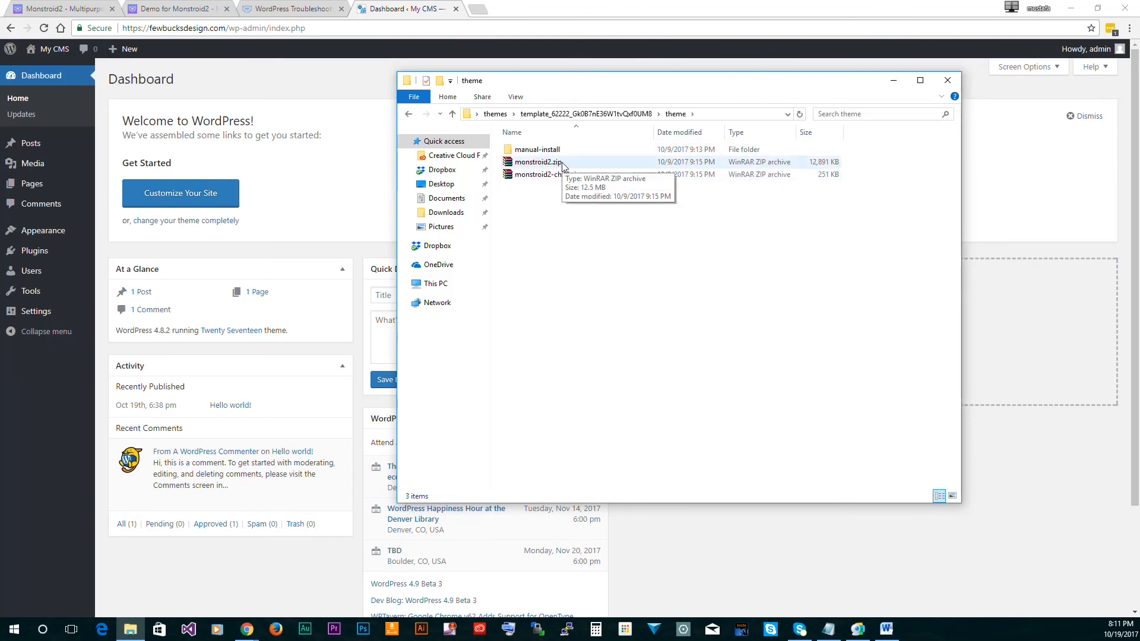
click(948, 81)
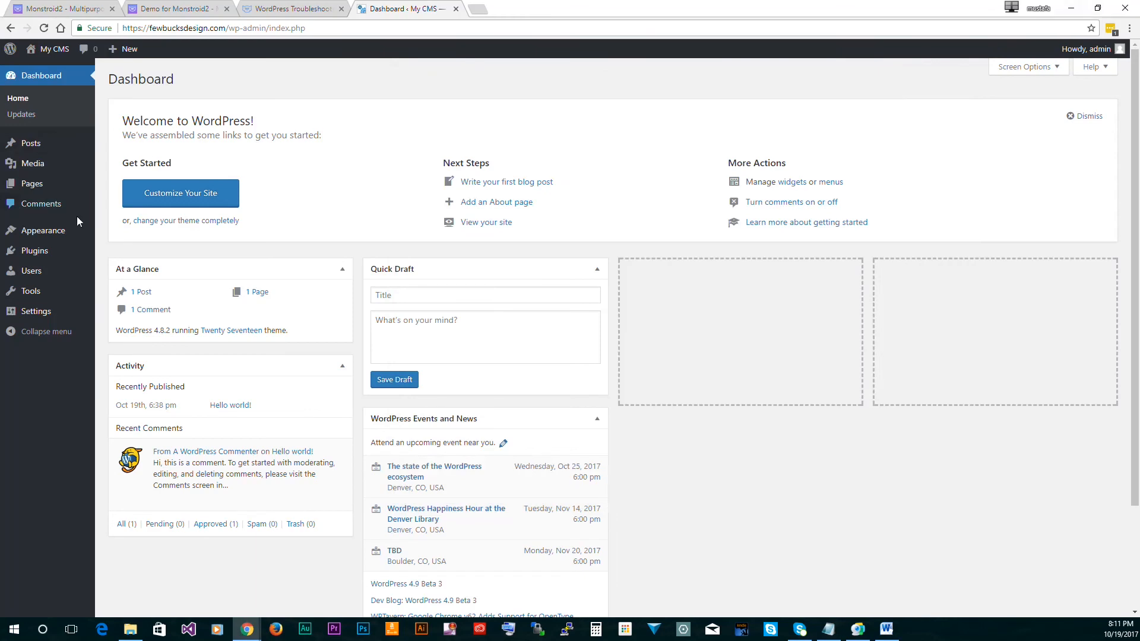
Upload monstroid2.zip from the theme folder as a new WordPress theme and install it
mouse_move(59, 232)
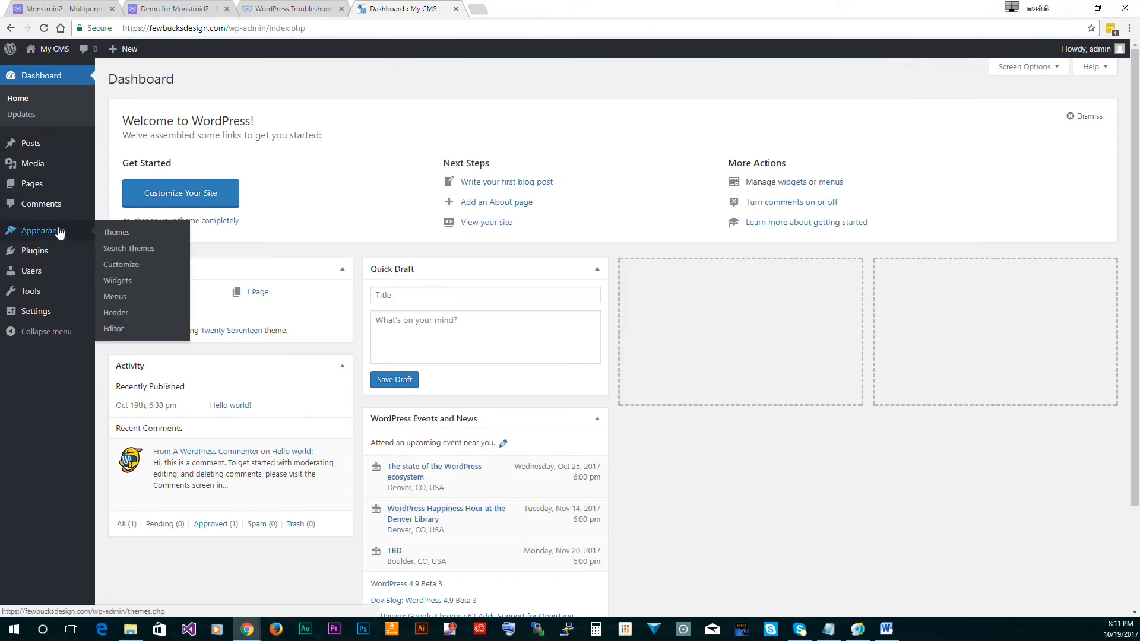
click(116, 232)
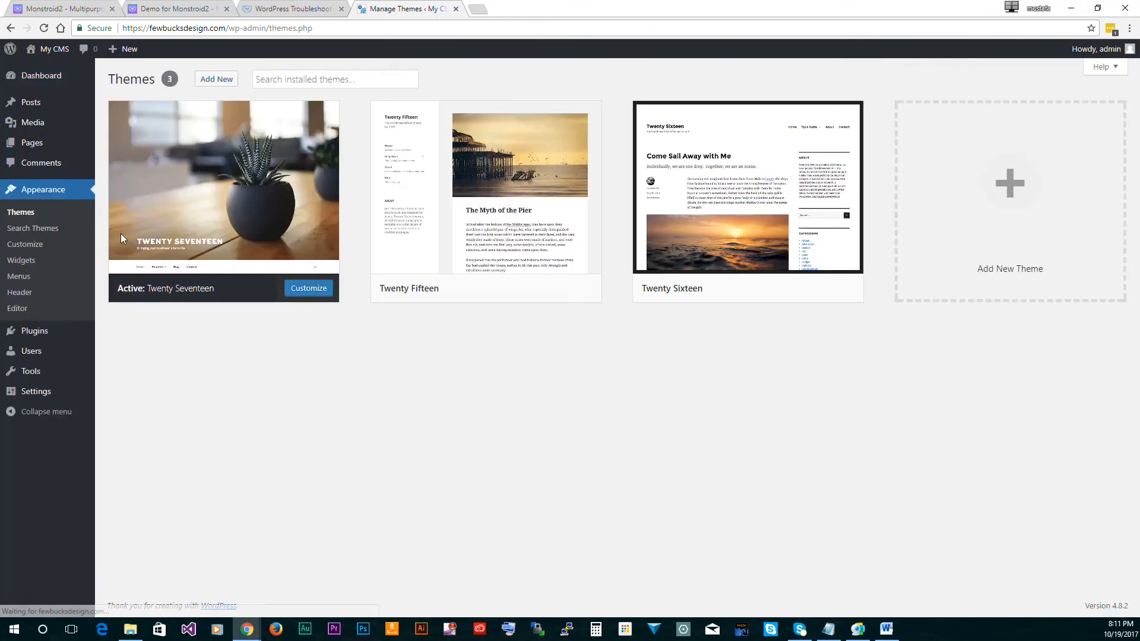
mouse_move(228, 135)
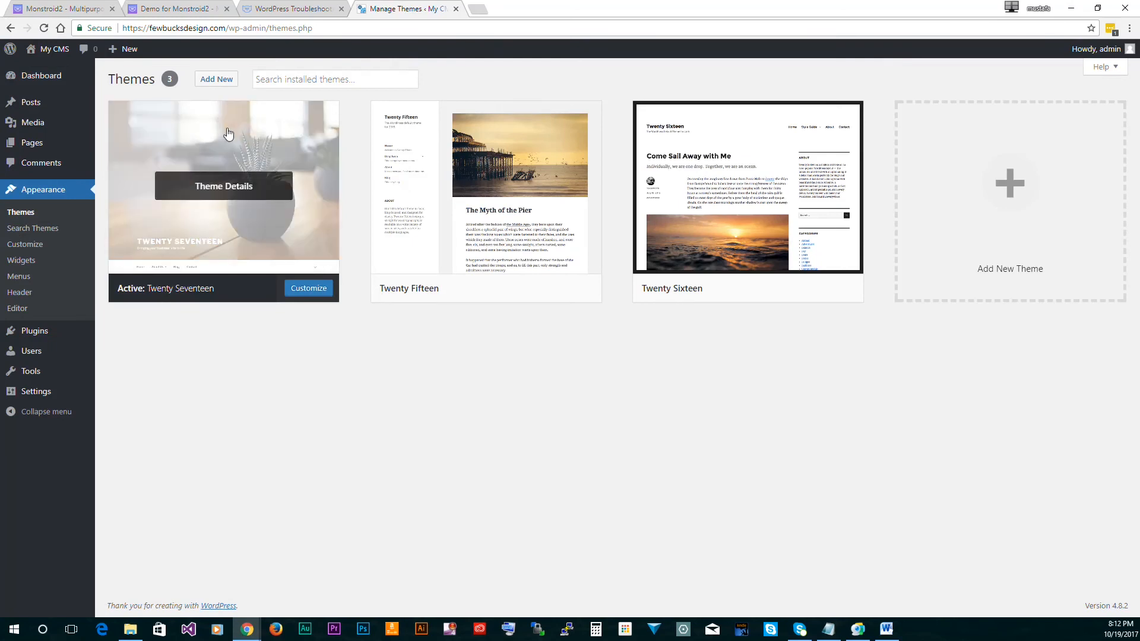
click(209, 78)
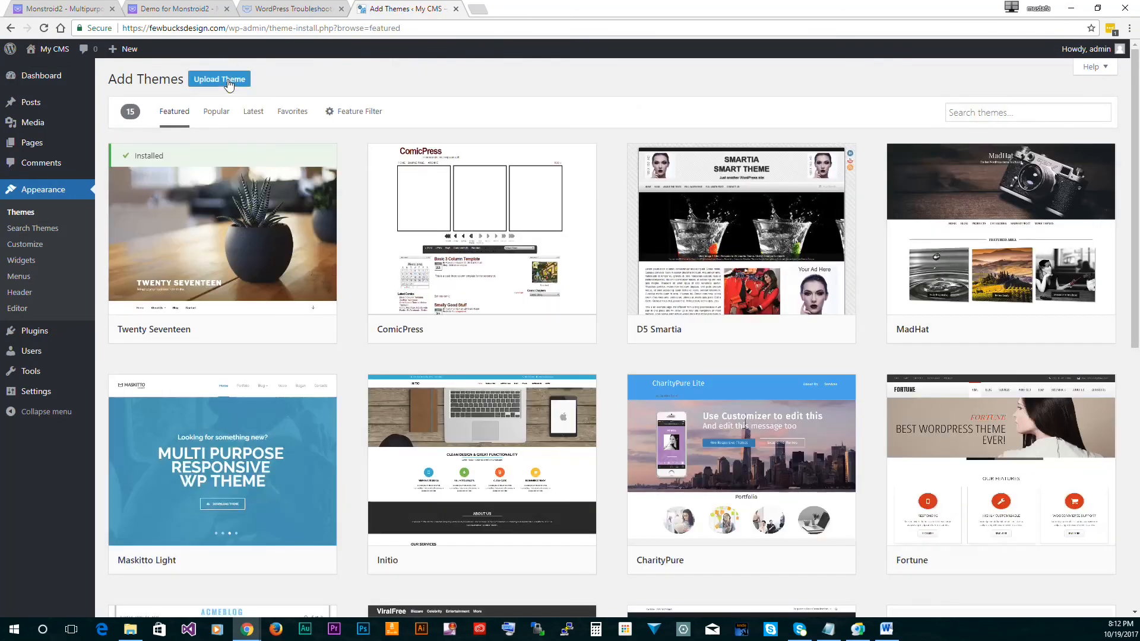
click(209, 78)
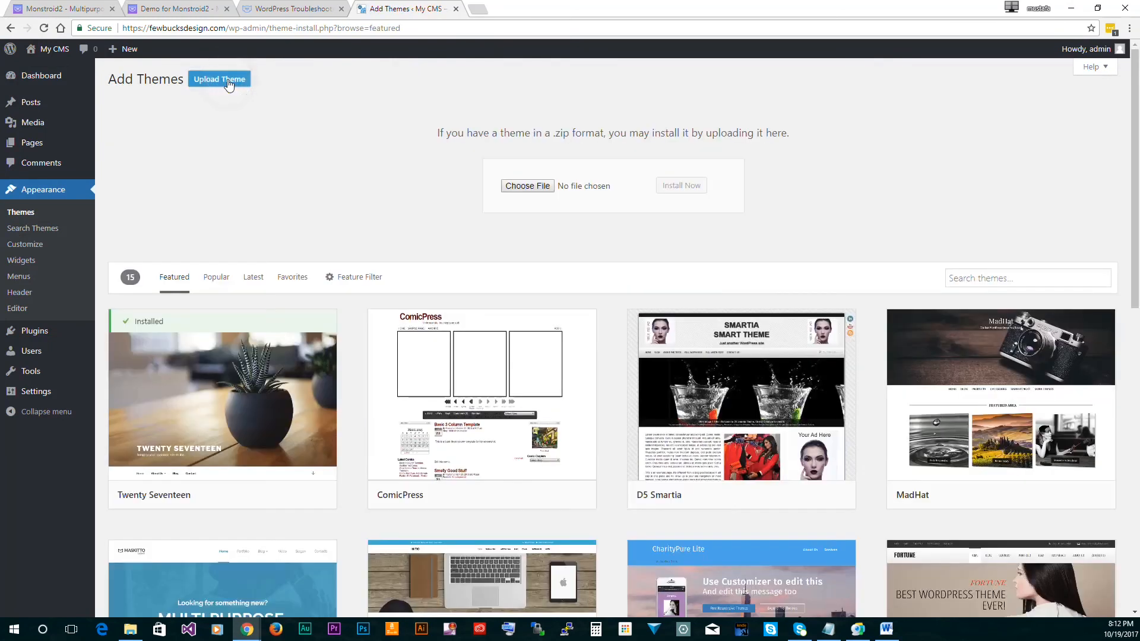
click(514, 194)
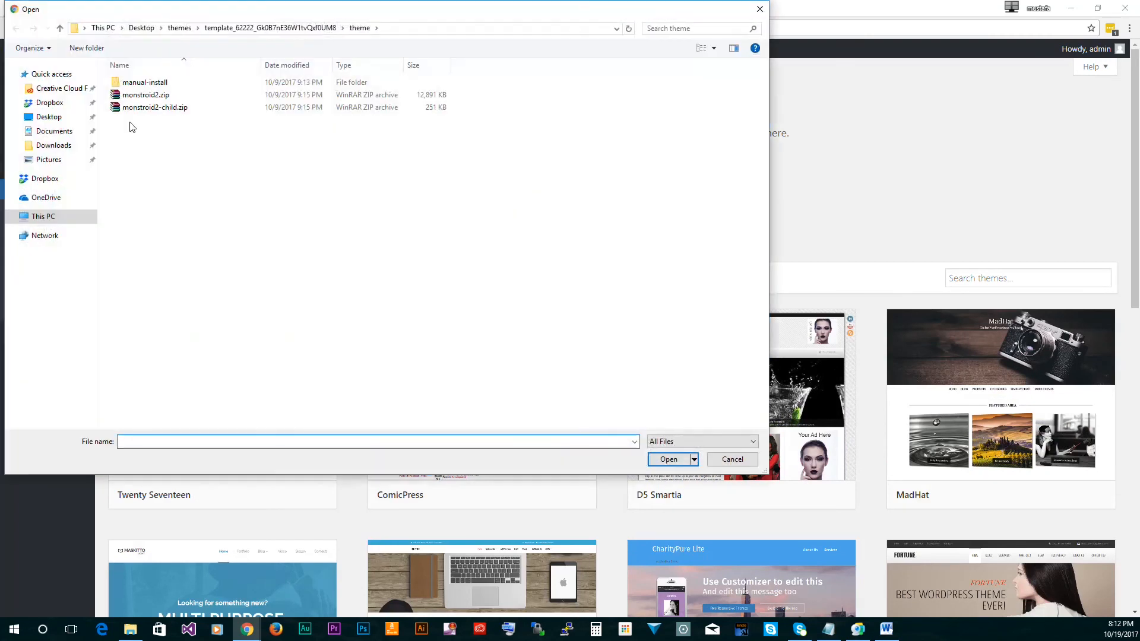
click(153, 96)
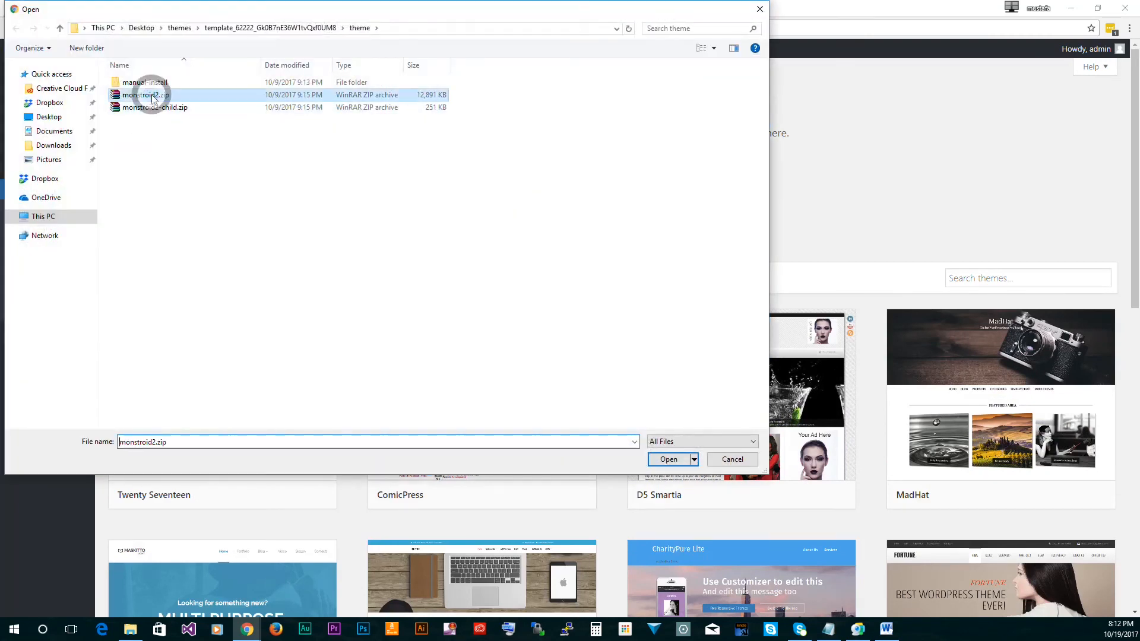
click(669, 460)
click(675, 187)
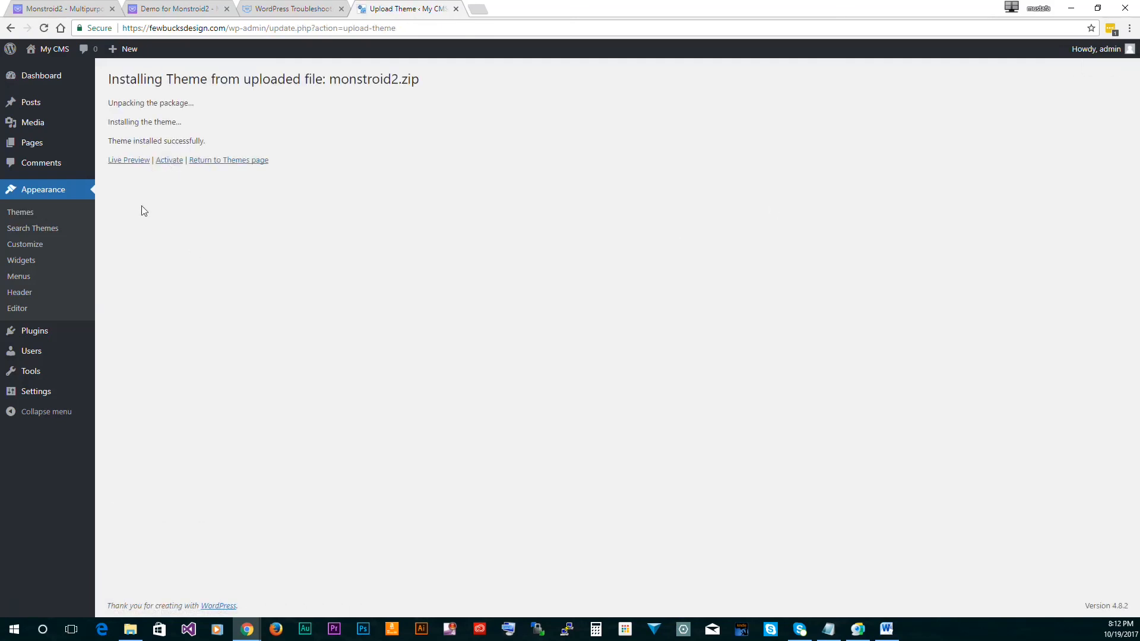
Activate the newly installed Monstroid2 theme and view the site's front page in a separate browser tab
click(168, 160)
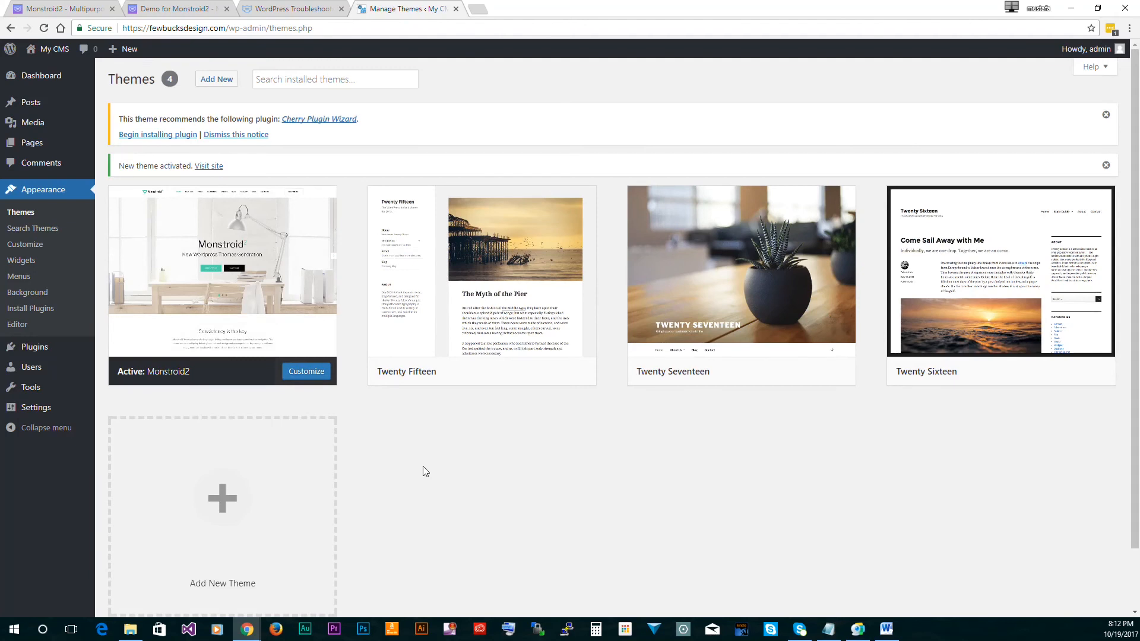
mouse_move(48, 49)
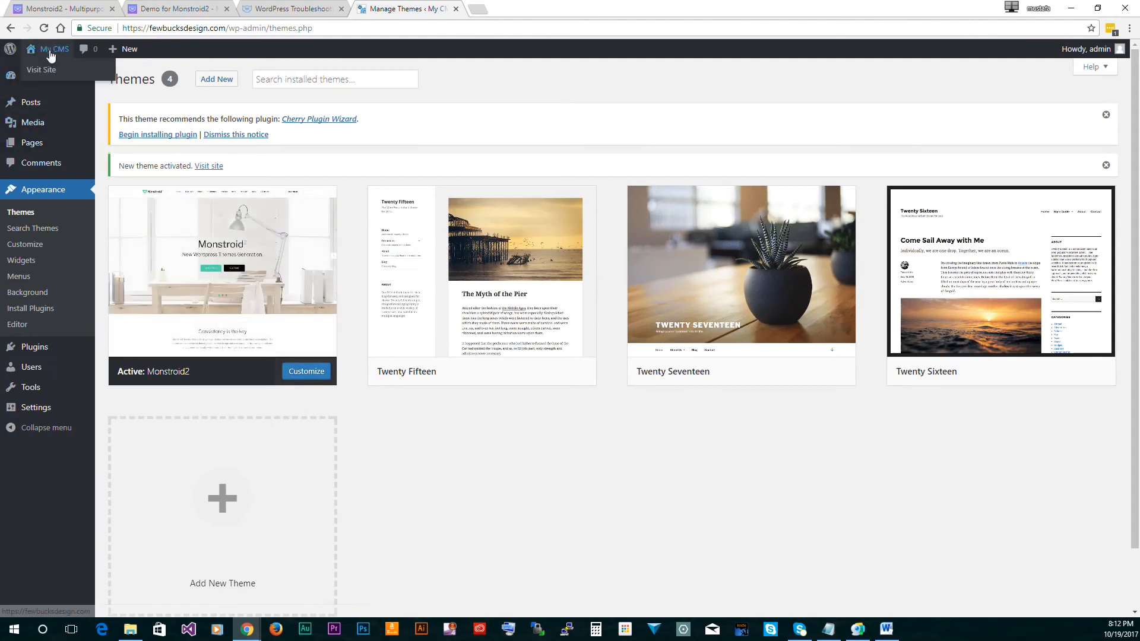
right_click(49, 74)
click(59, 80)
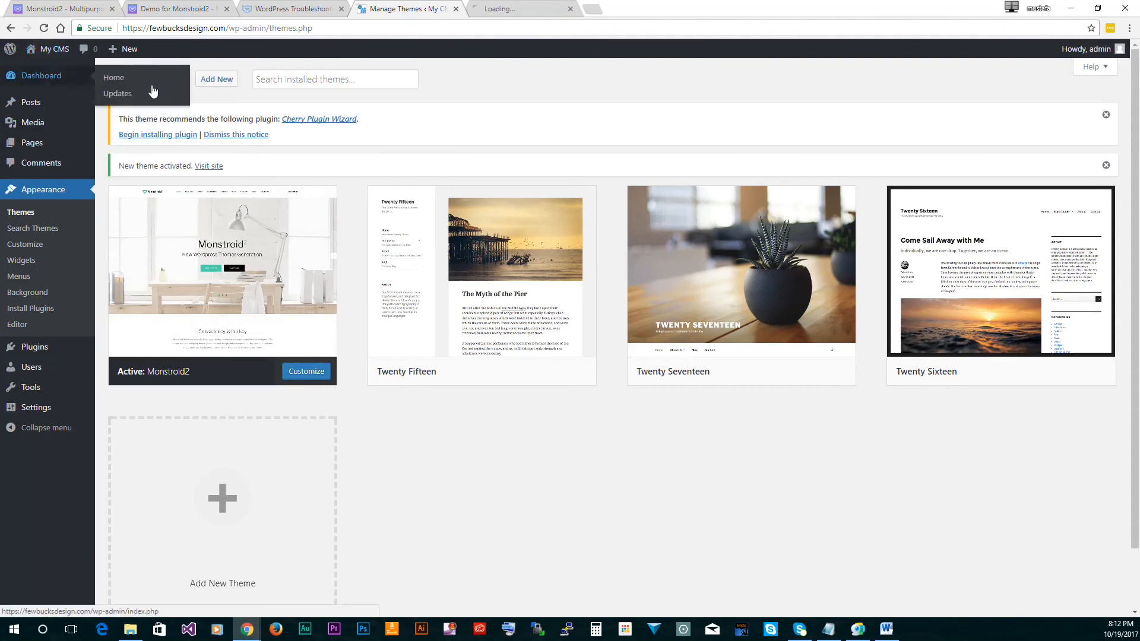
click(525, 9)
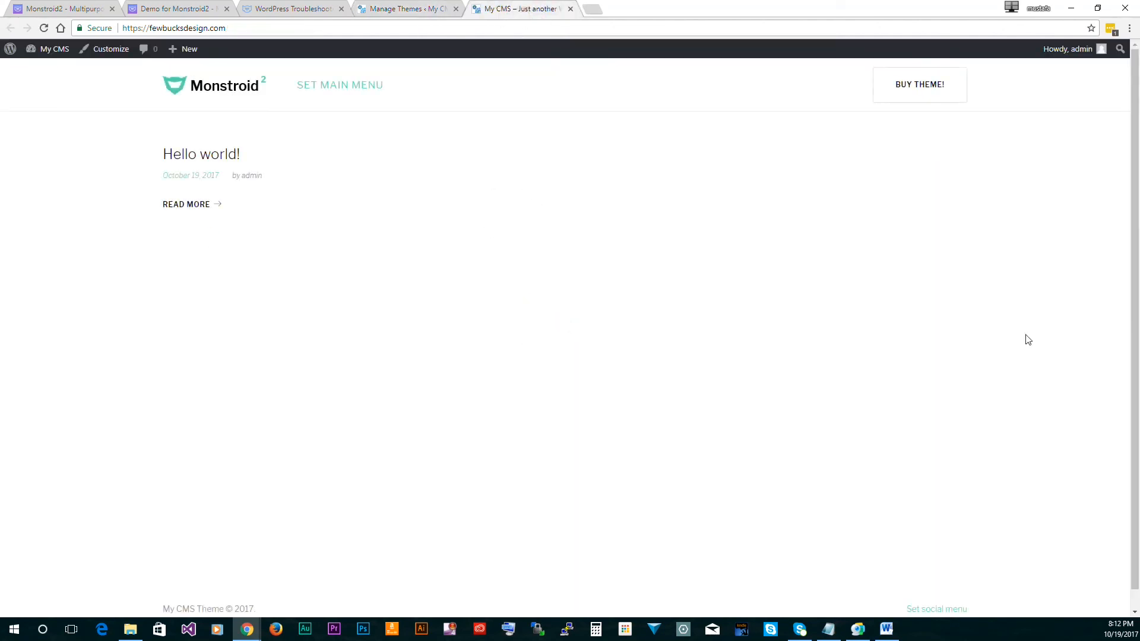
Return to the WordPress dashboard and open the Site Identity settings in the theme customizer
click(401, 9)
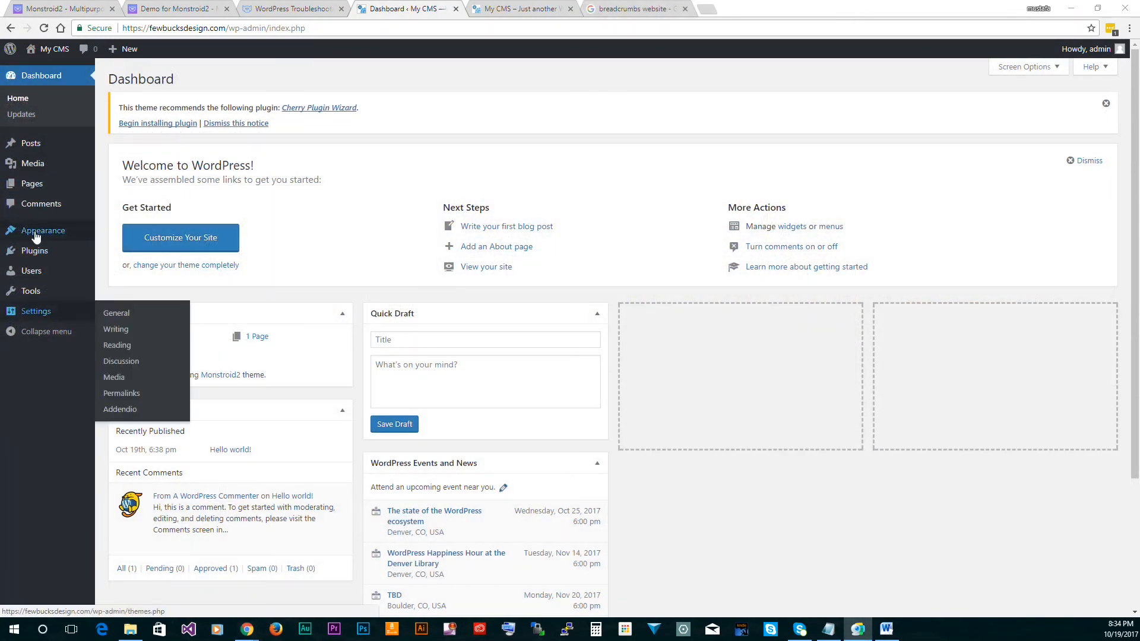
mouse_move(36, 236)
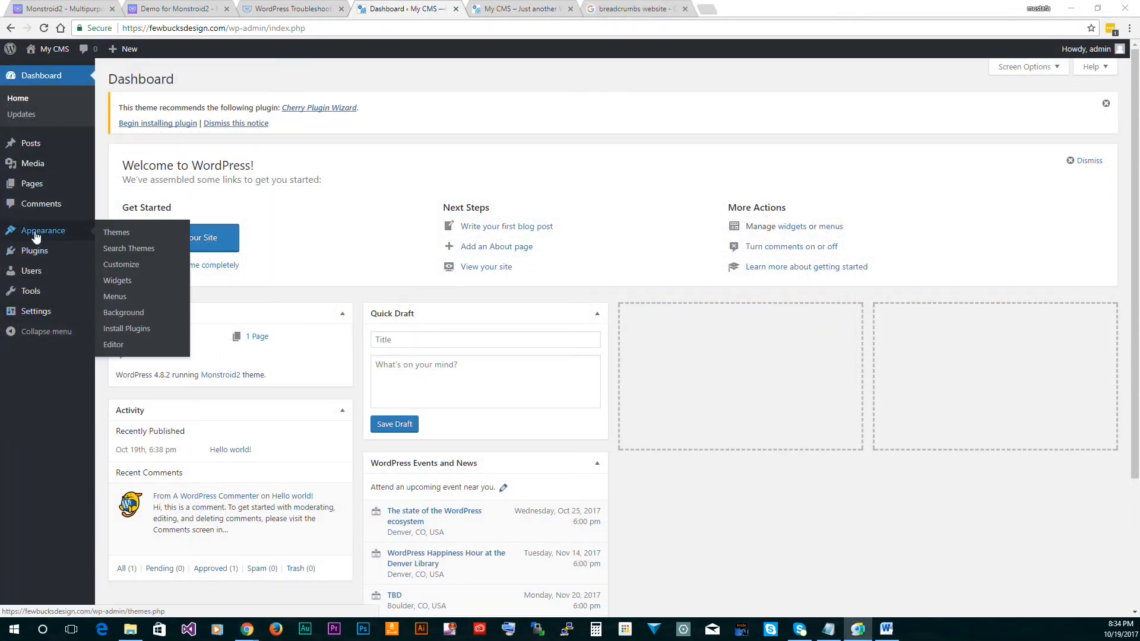
click(127, 269)
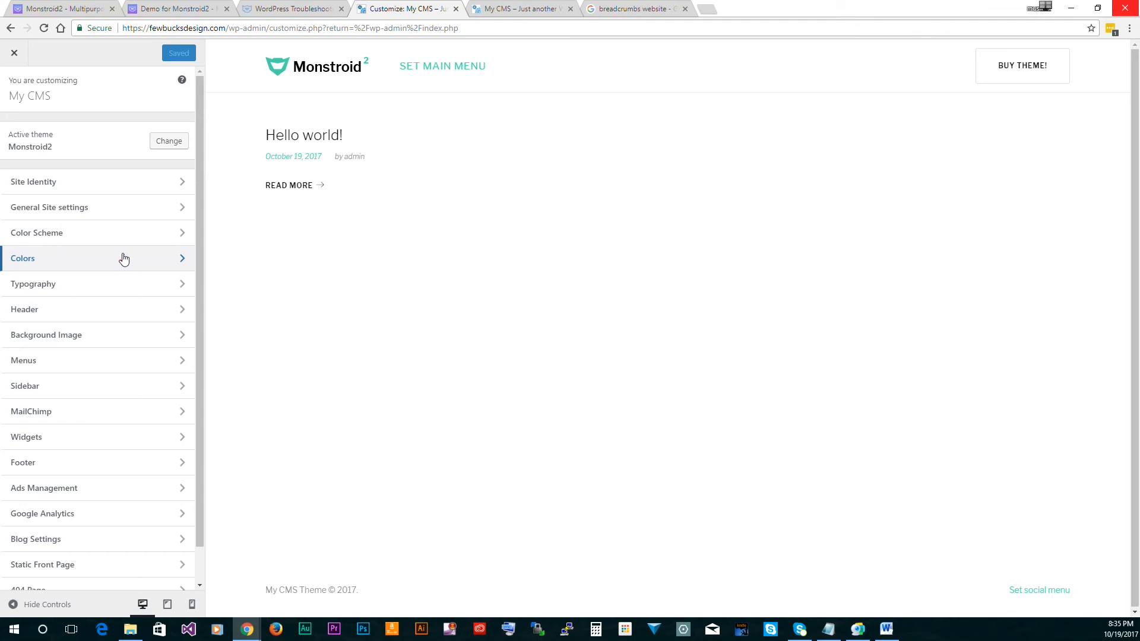
click(97, 182)
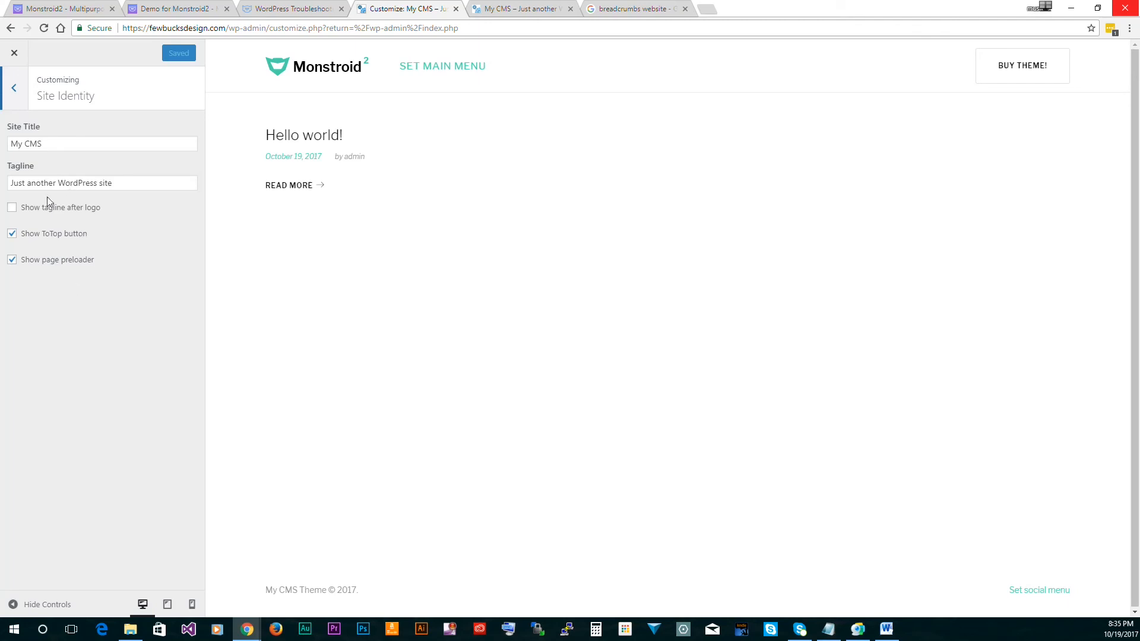
Review the Logo & Favicon options in General Site settings, previewing the Text logo type and switching back to Image
click(17, 94)
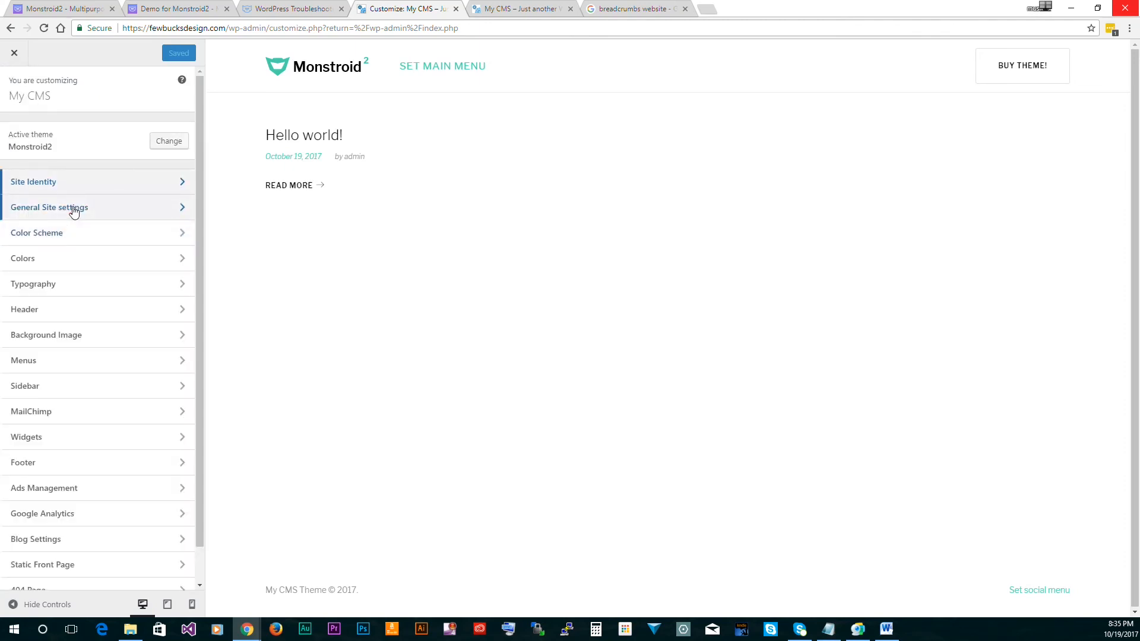
click(73, 212)
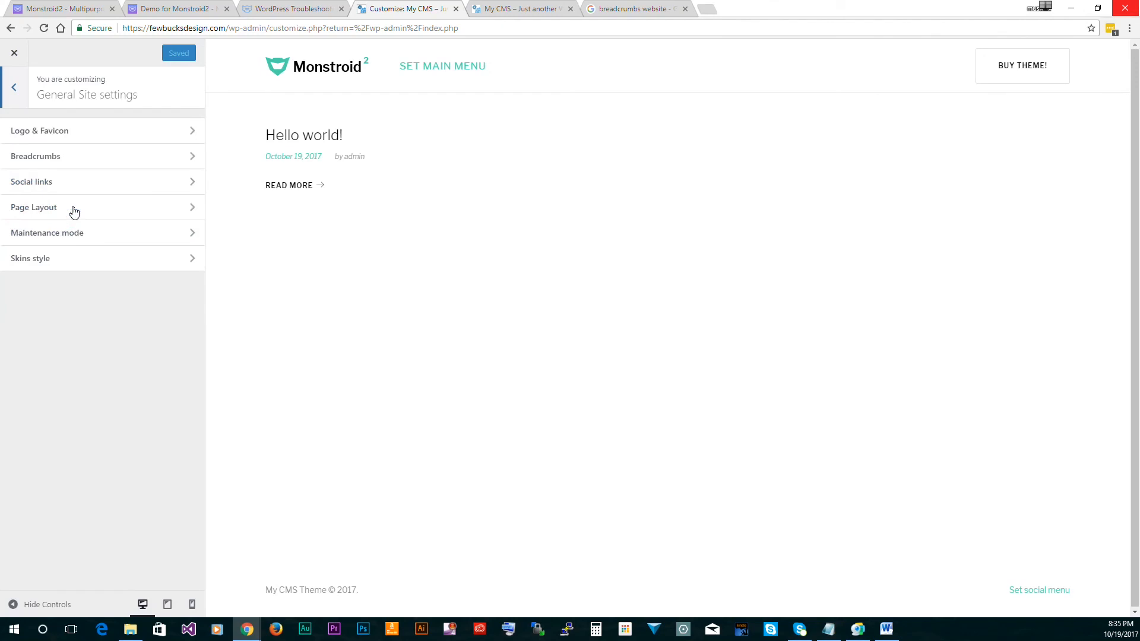
click(91, 130)
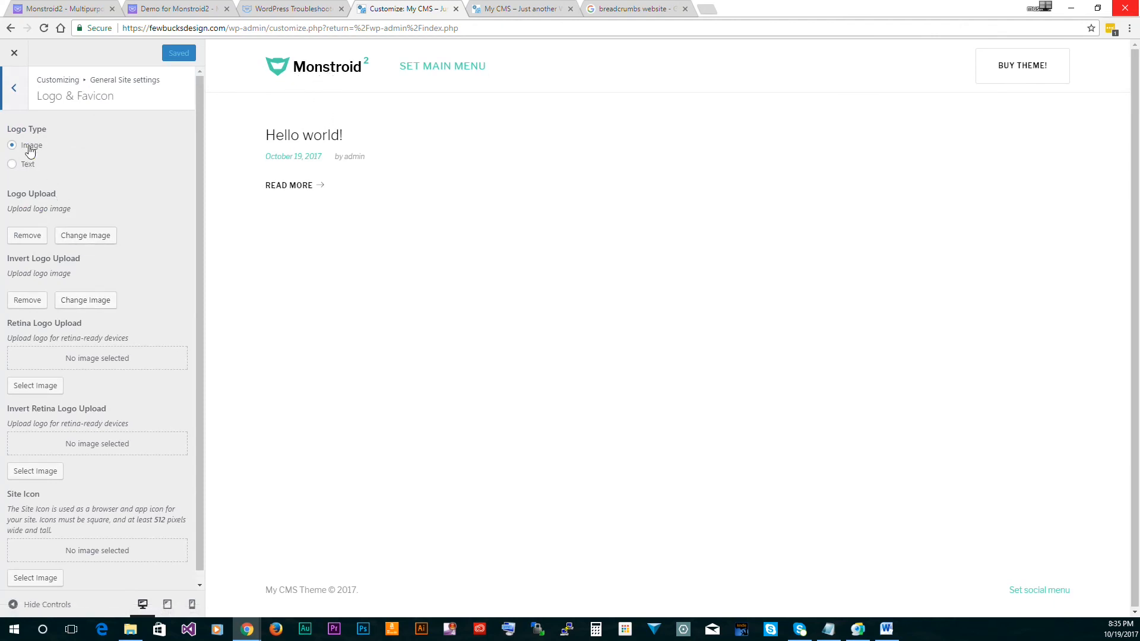
click(27, 167)
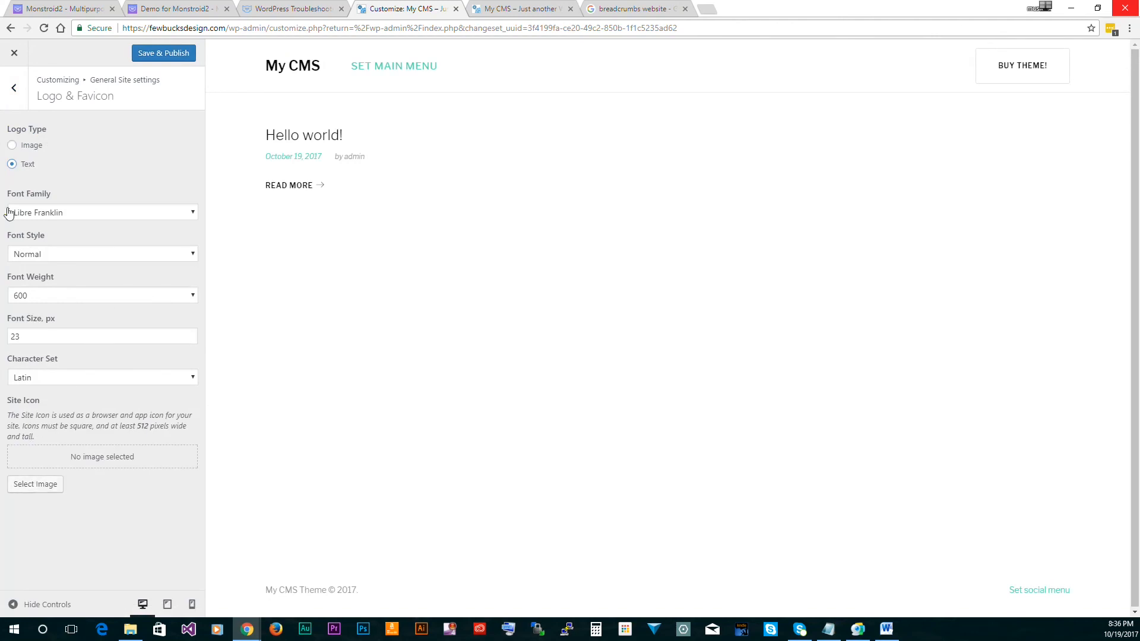
click(13, 147)
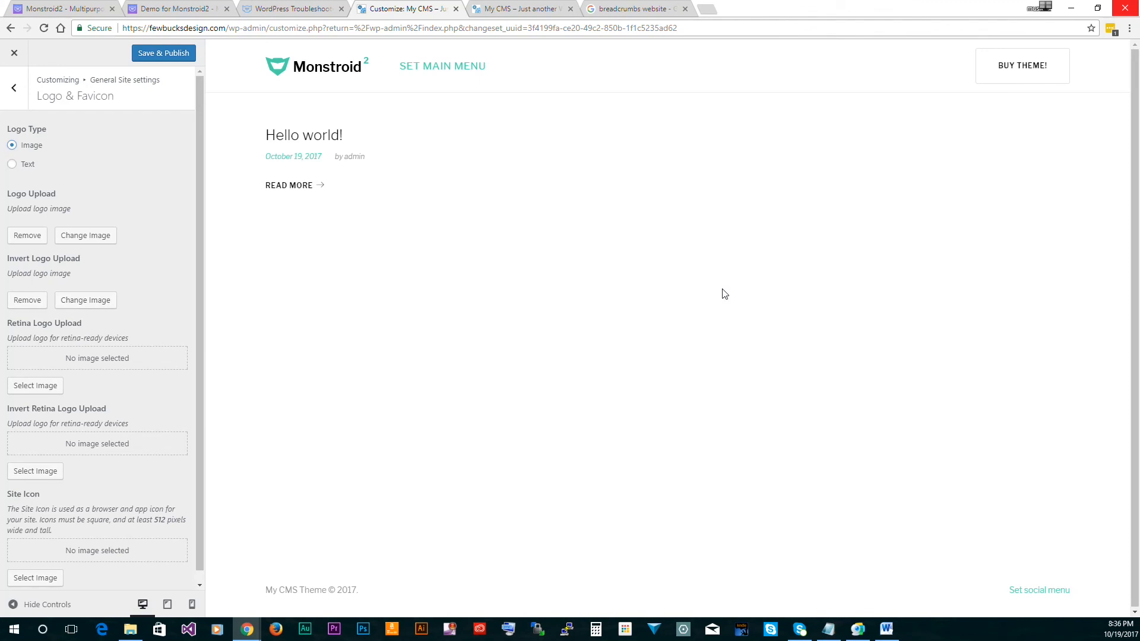
scroll(150, 330, down, 1)
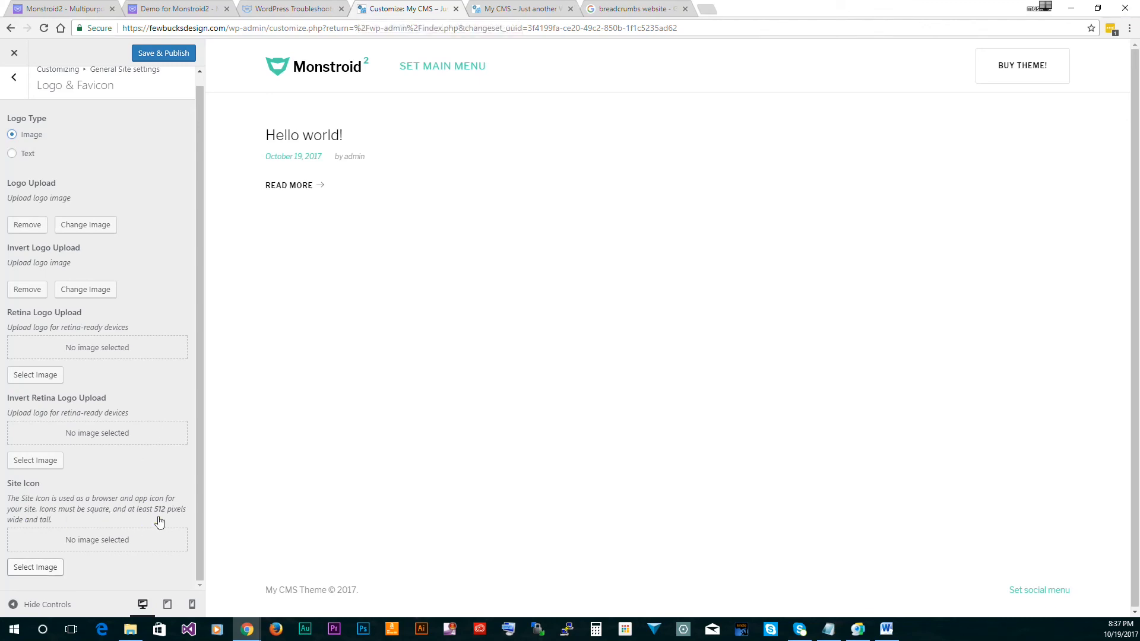
click(14, 78)
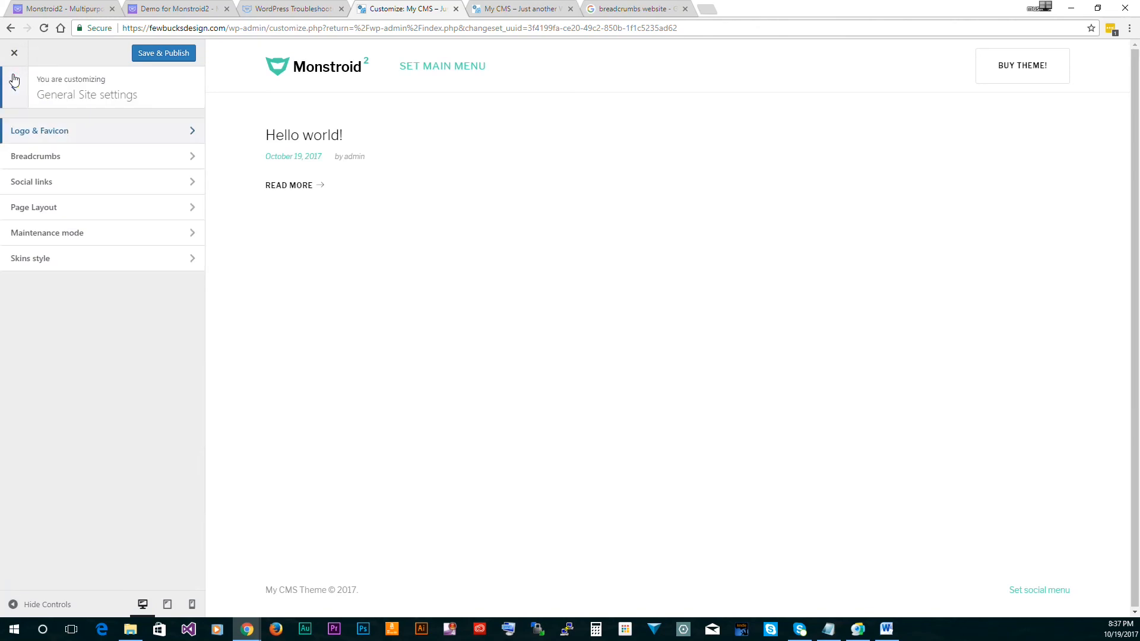
Review the Breadcrumbs settings and look at the breadcrumbs website example in the Google image results
click(74, 164)
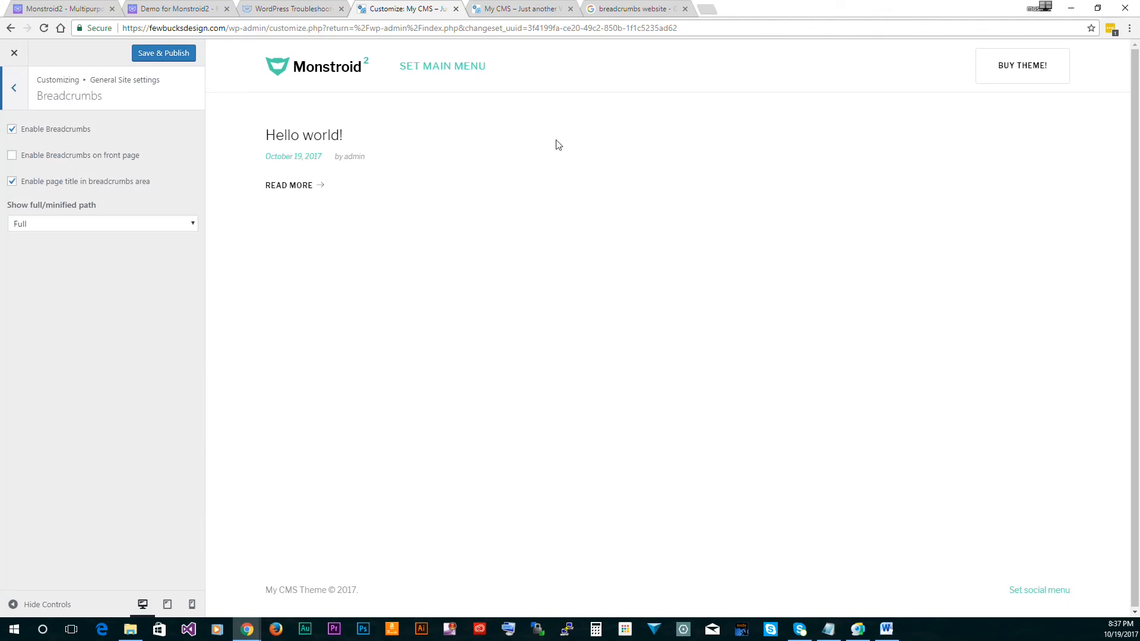
click(627, 11)
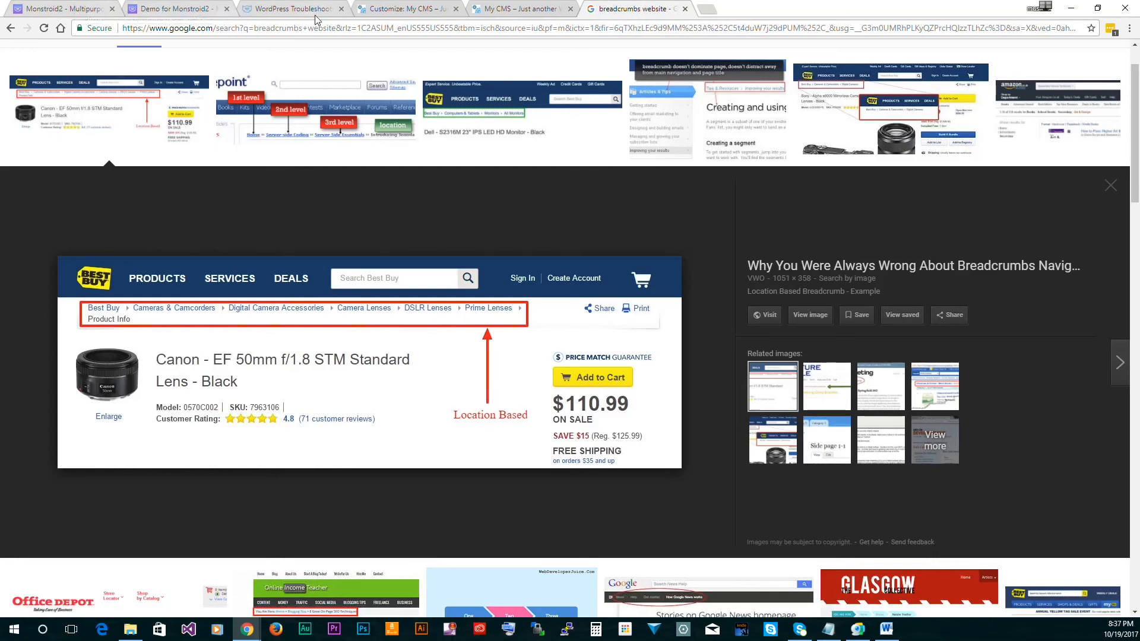
click(367, 5)
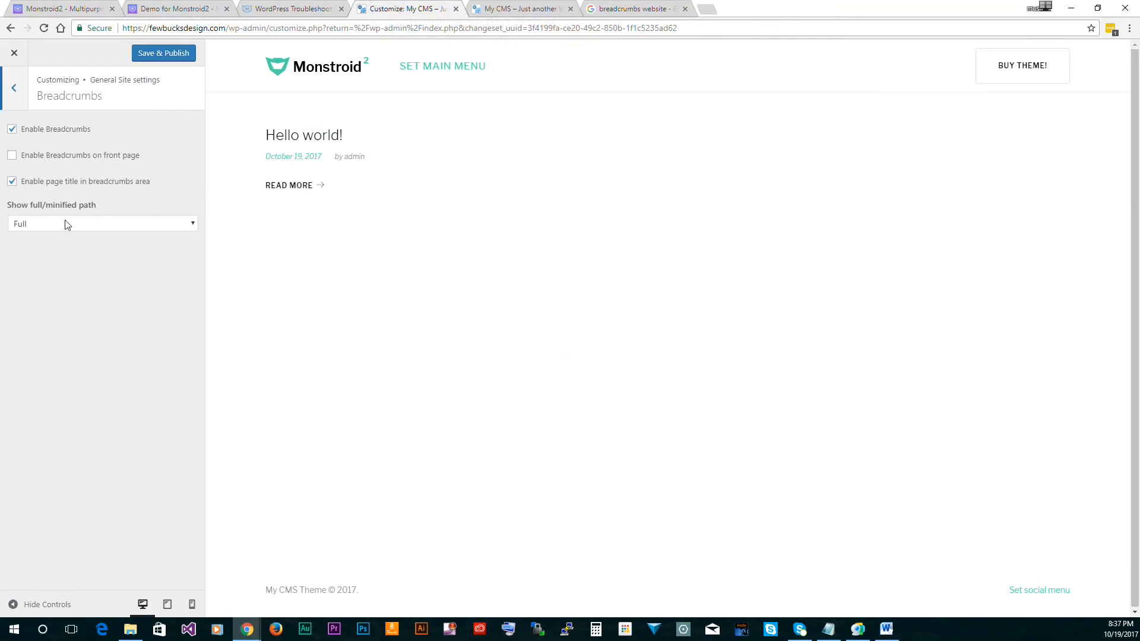
click(17, 98)
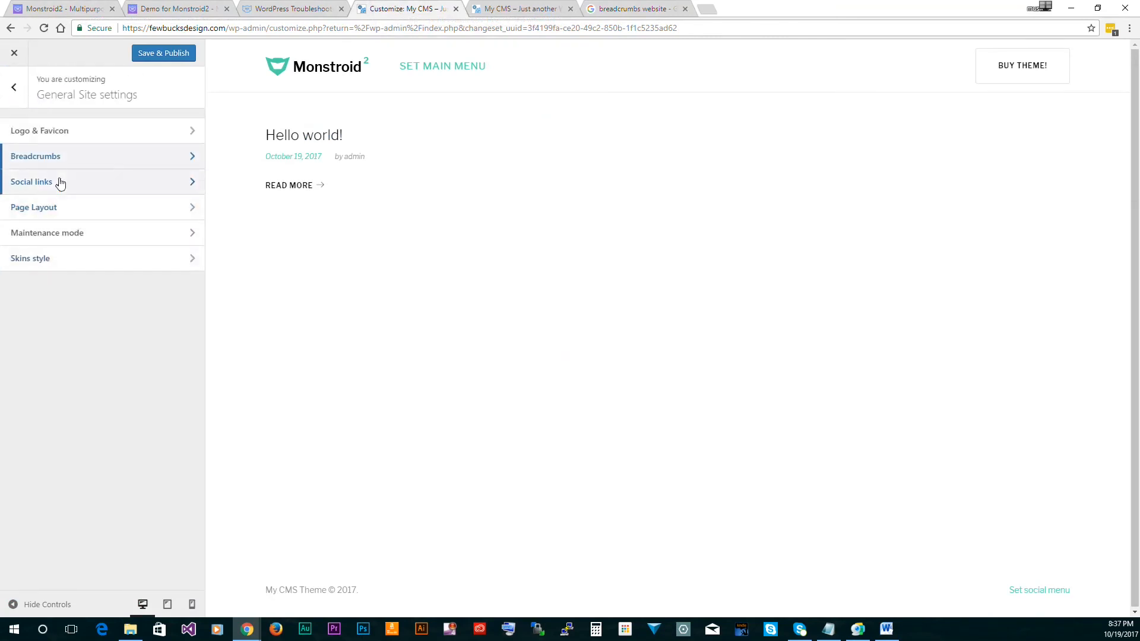
Review the Social links settings and the Page Layout settings, including the available header types
click(60, 183)
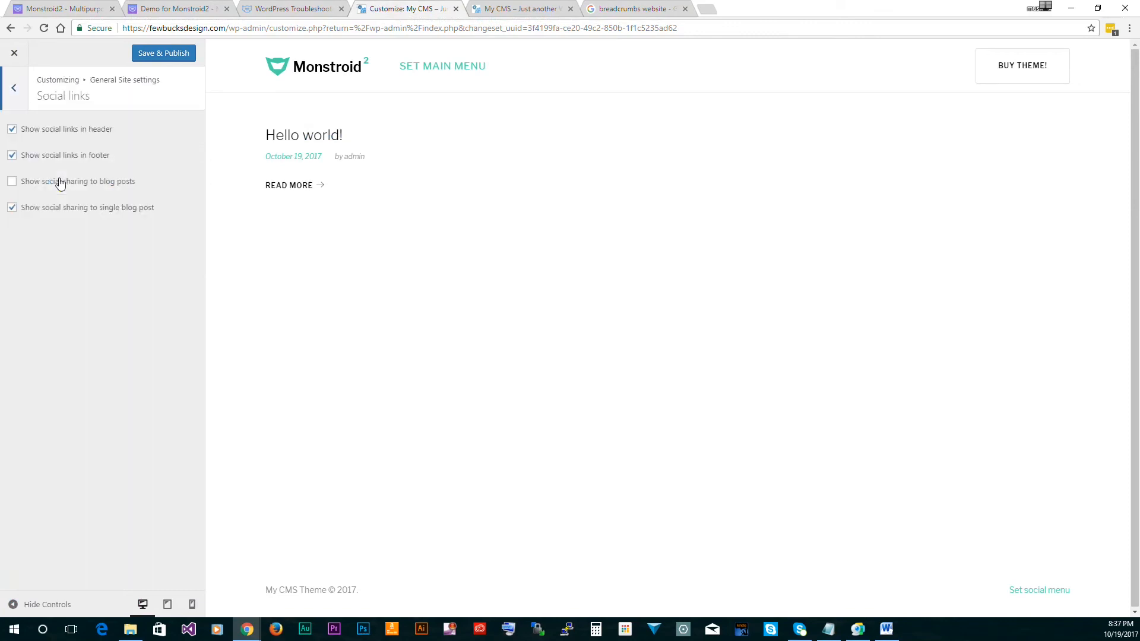
click(14, 95)
click(33, 212)
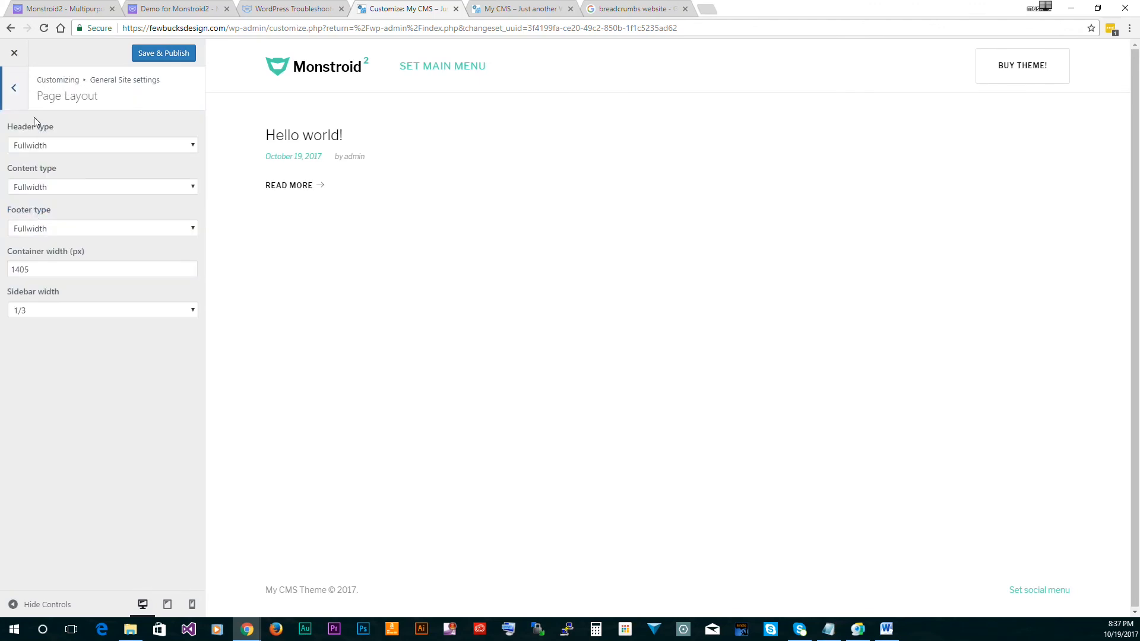
click(51, 149)
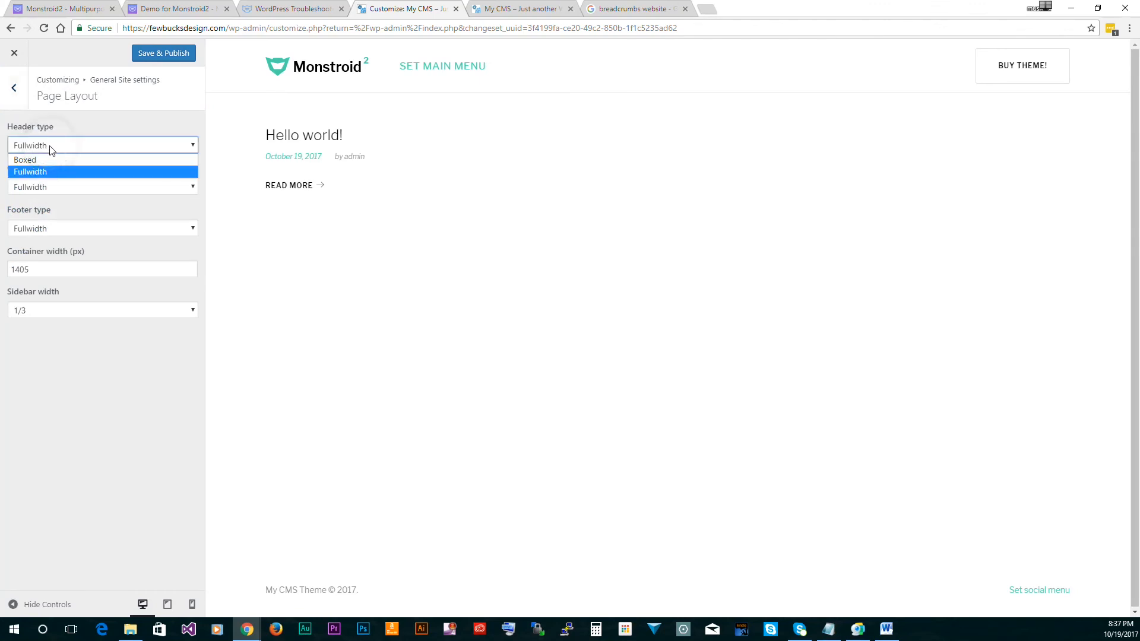
click(51, 150)
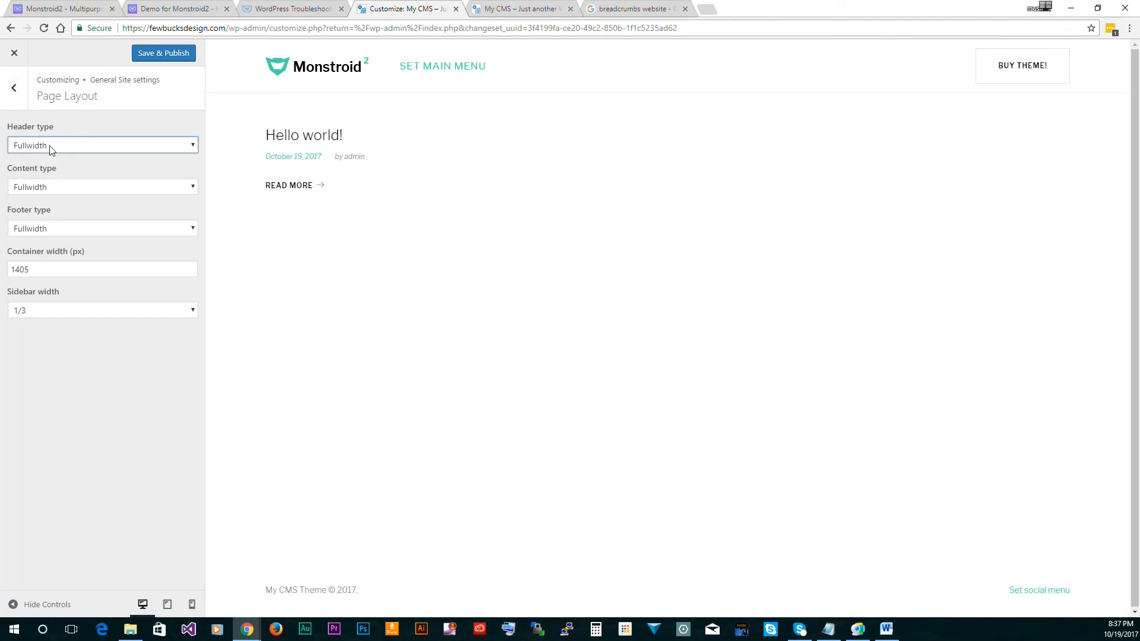
click(14, 88)
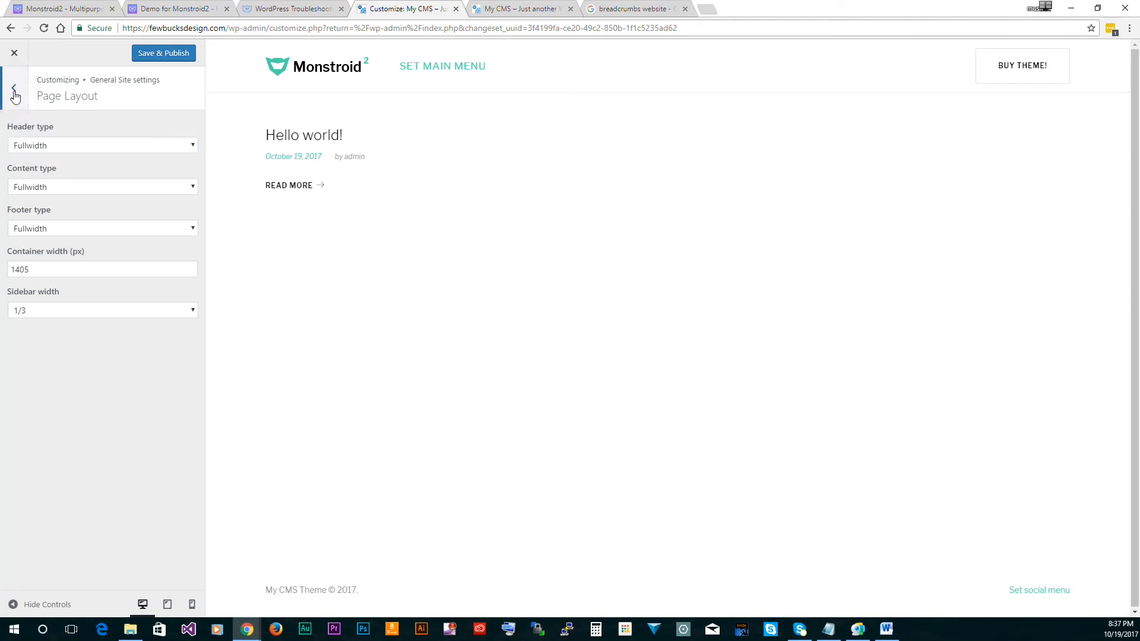
Review the Maintenance mode and Skins style settings, and return to the main customizer sections
click(65, 244)
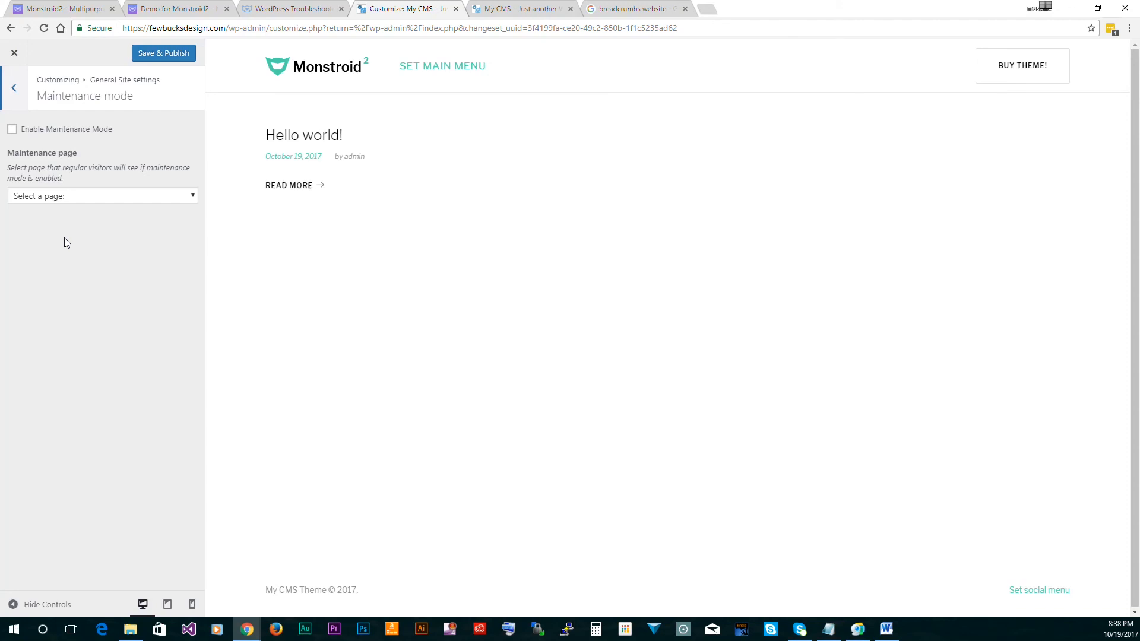
click(50, 197)
click(17, 88)
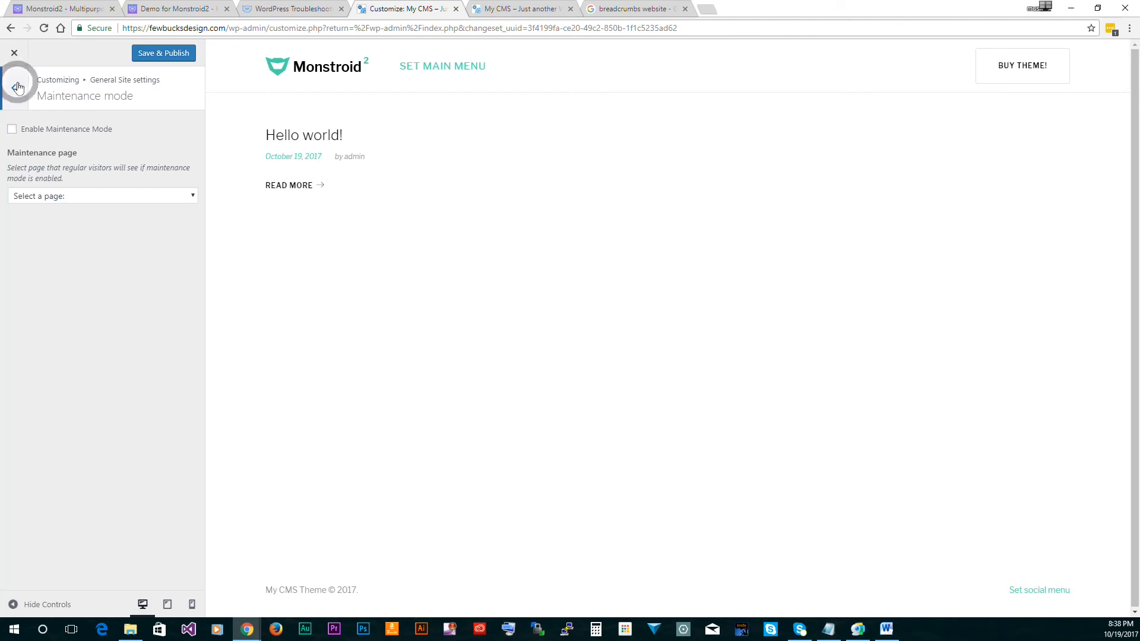
click(39, 259)
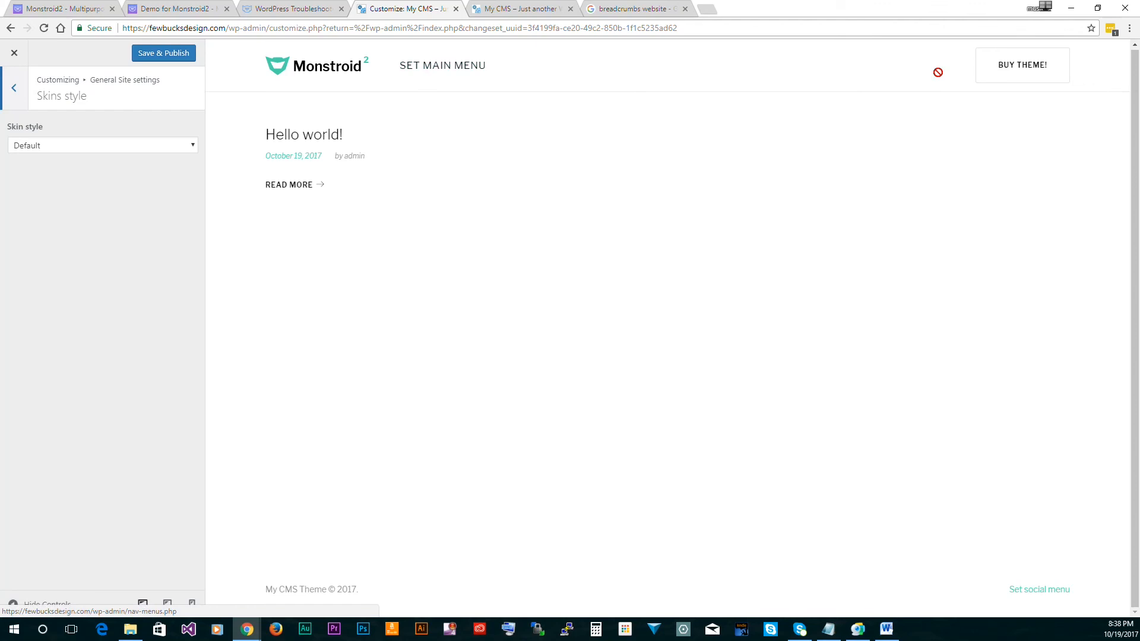
click(20, 101)
click(20, 101)
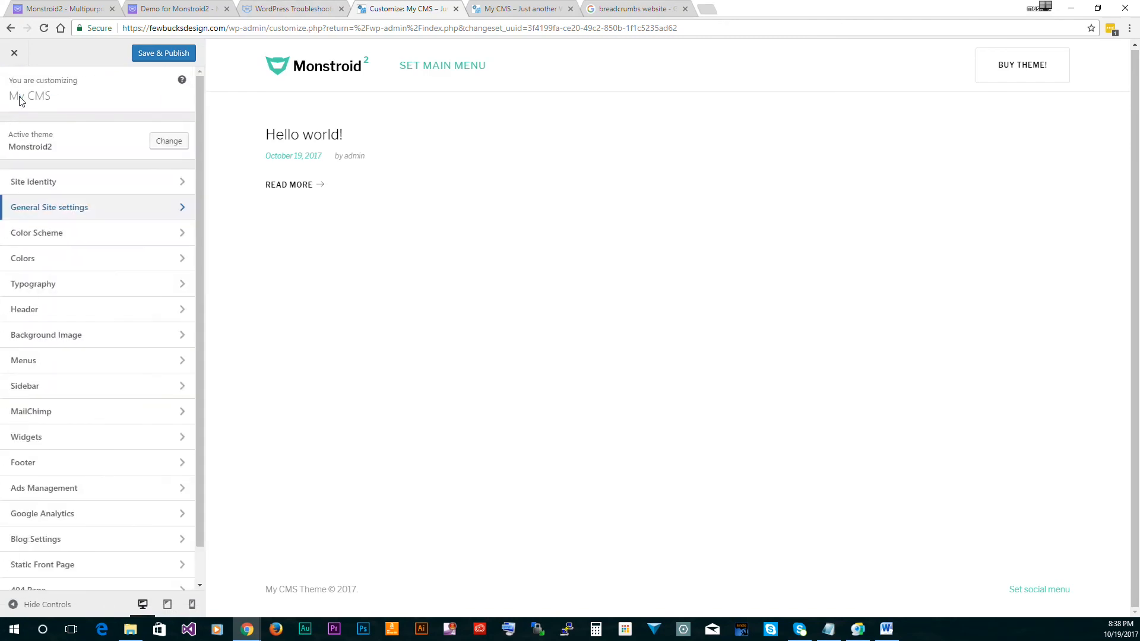
Examine the accent, text, link and heading colors of the Regular scheme and the Invert scheme under Color Scheme
click(38, 237)
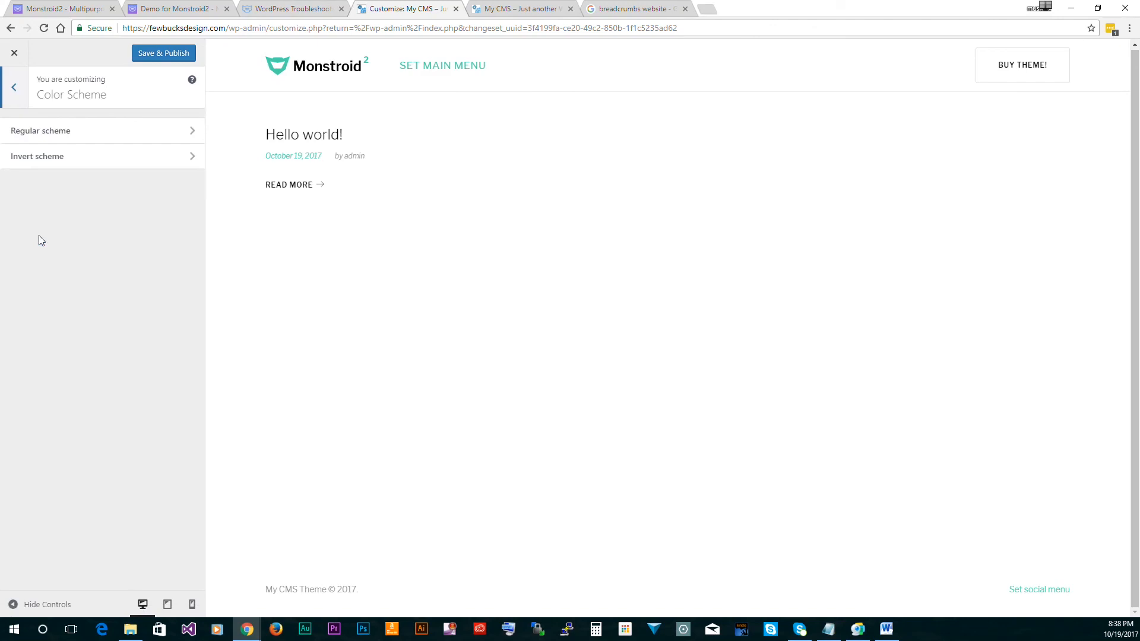
click(60, 134)
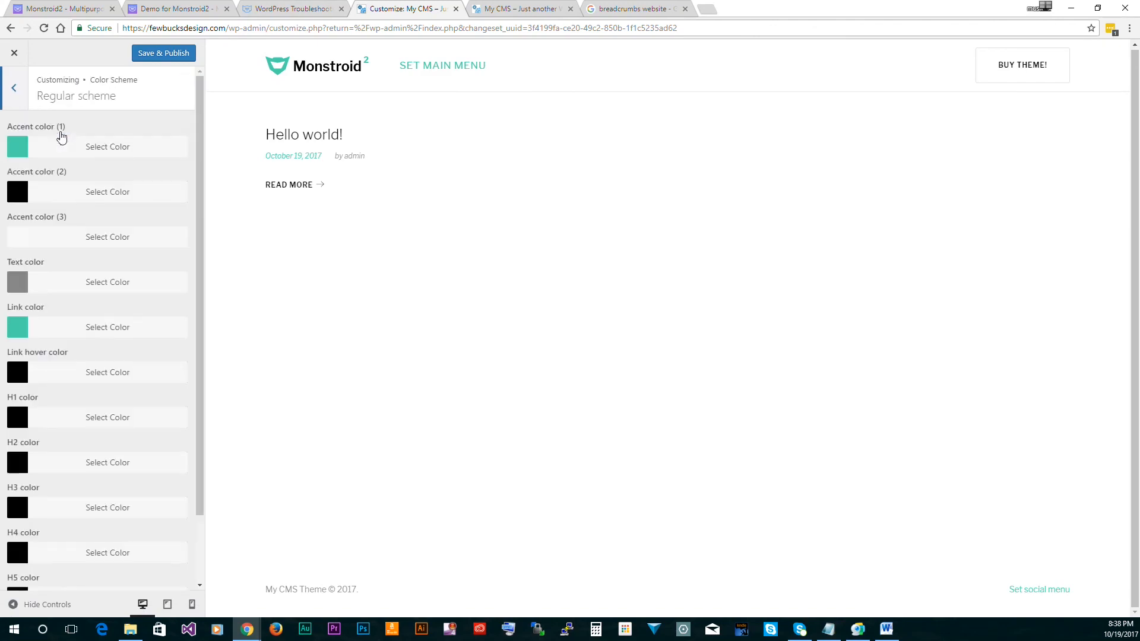
scroll(140, 397, down, 2)
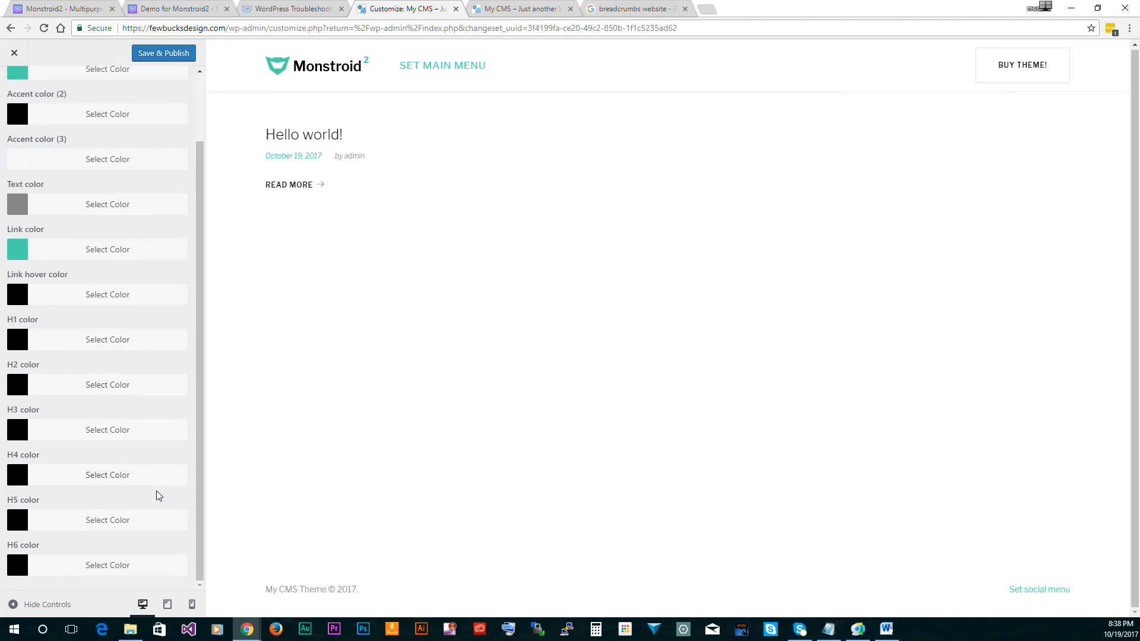
scroll(170, 425, up, 2)
click(10, 100)
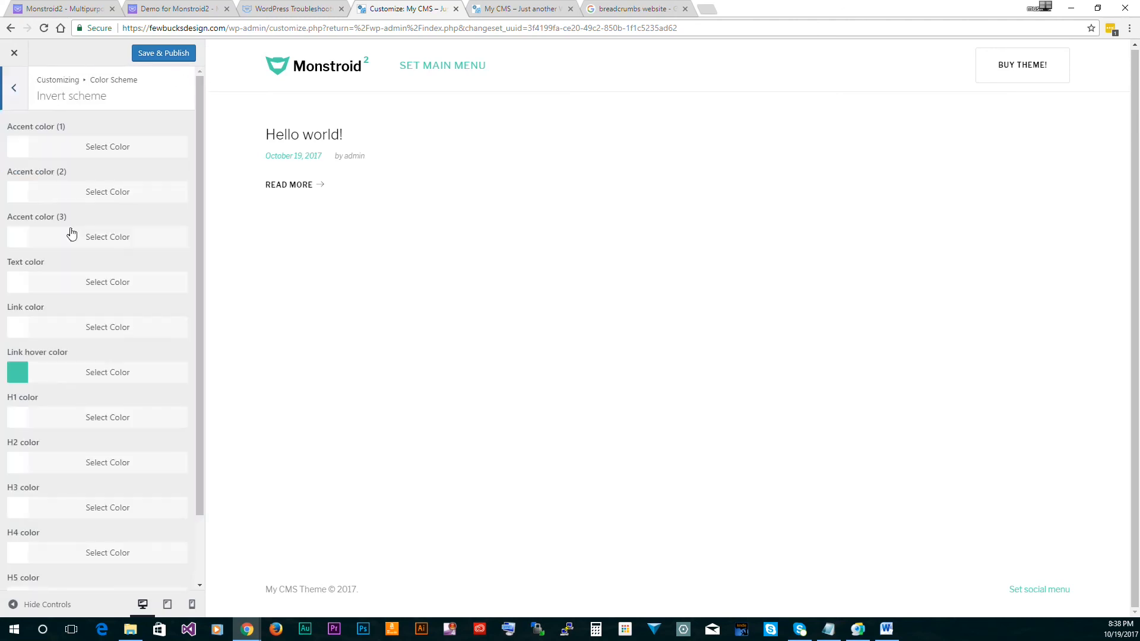
scroll(91, 306, down, 2)
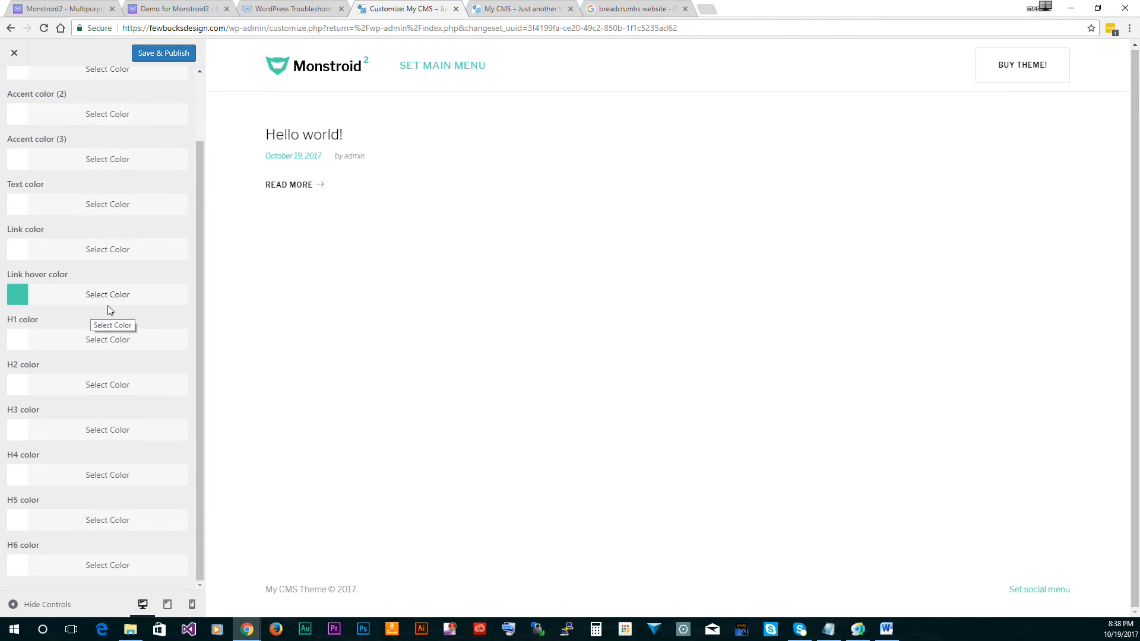
scroll(98, 309, up, 3)
click(7, 93)
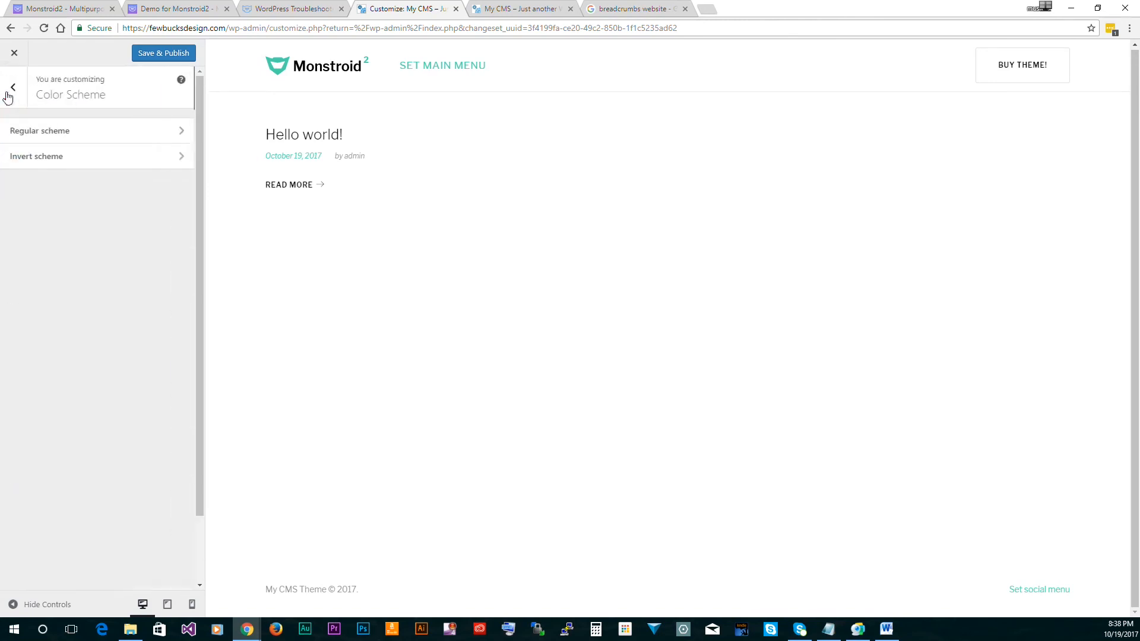
click(8, 94)
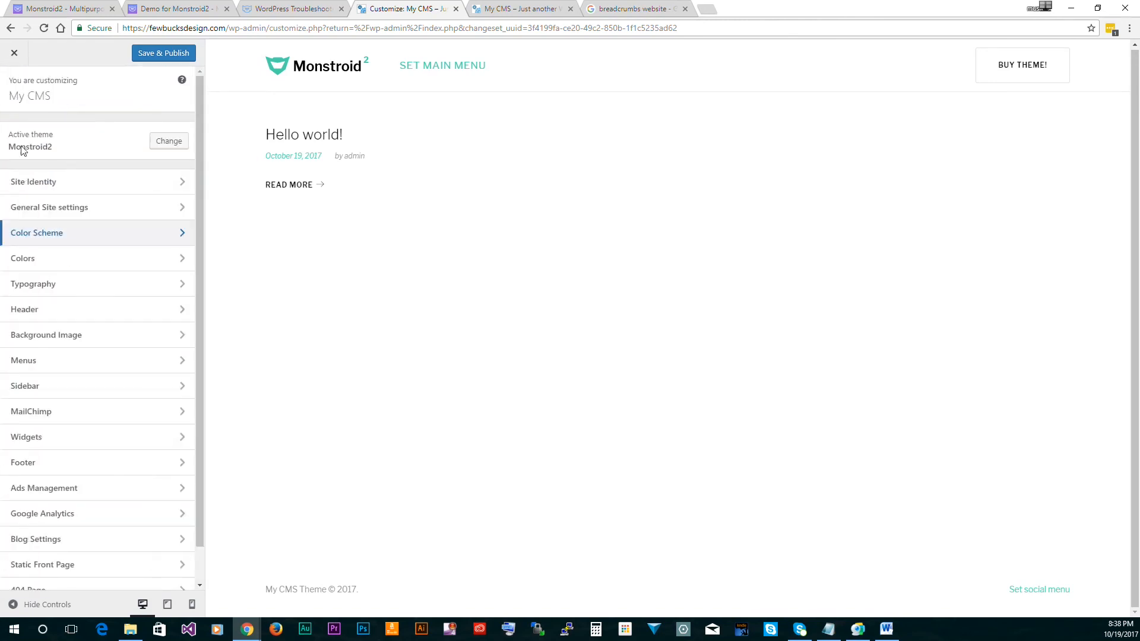
Check the Body Background Color setting under Colors and the H1 Heading options under Typography
click(66, 267)
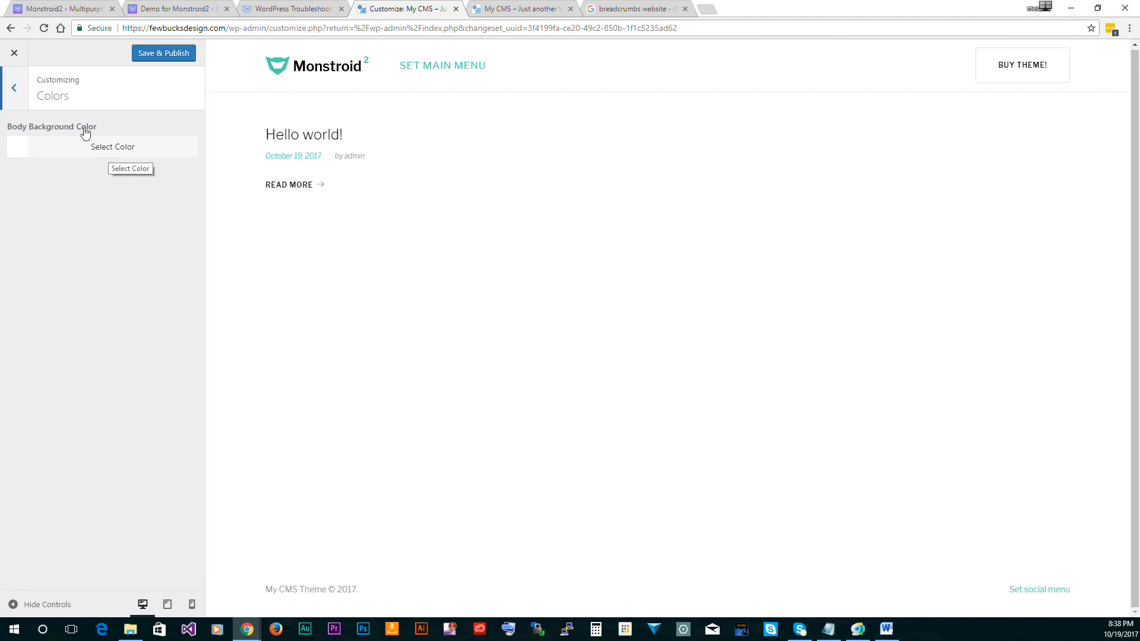
click(15, 89)
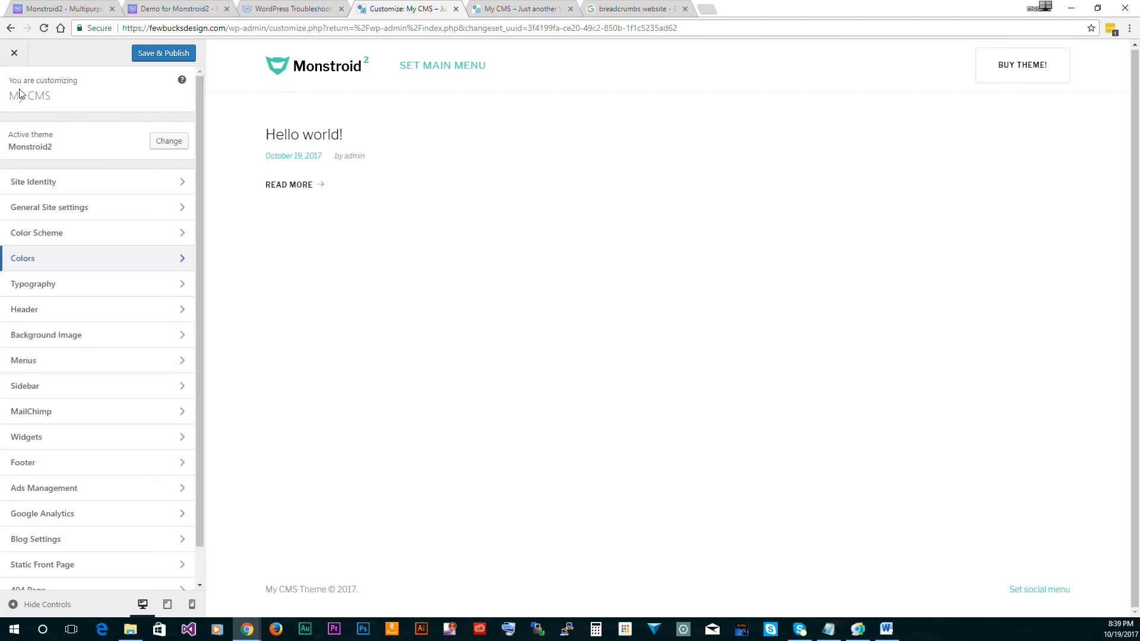
click(61, 289)
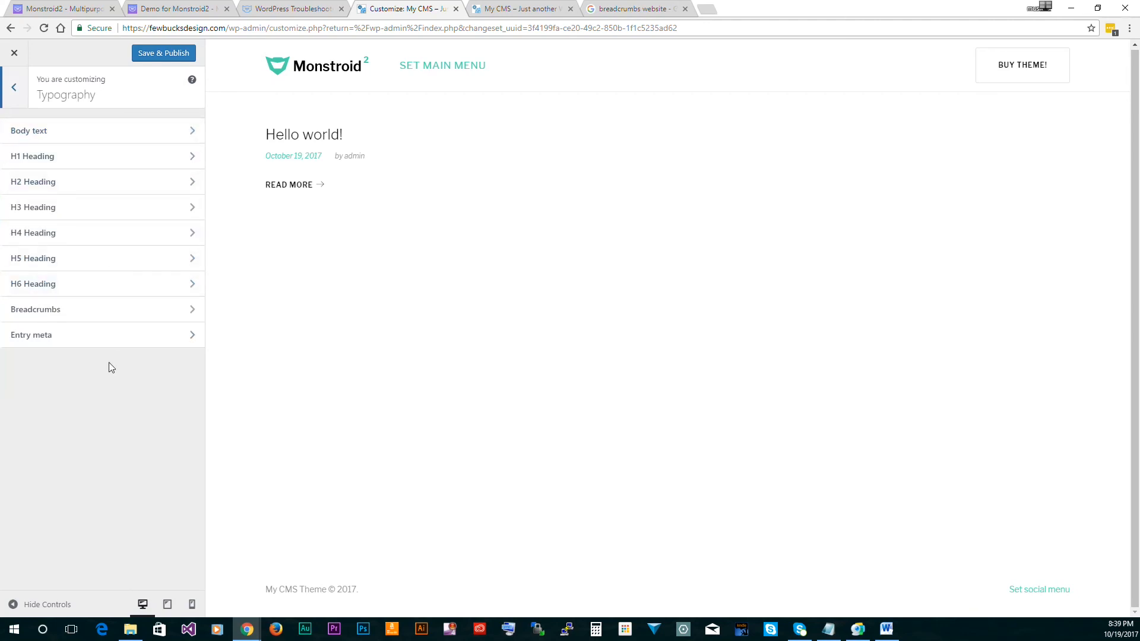
click(78, 158)
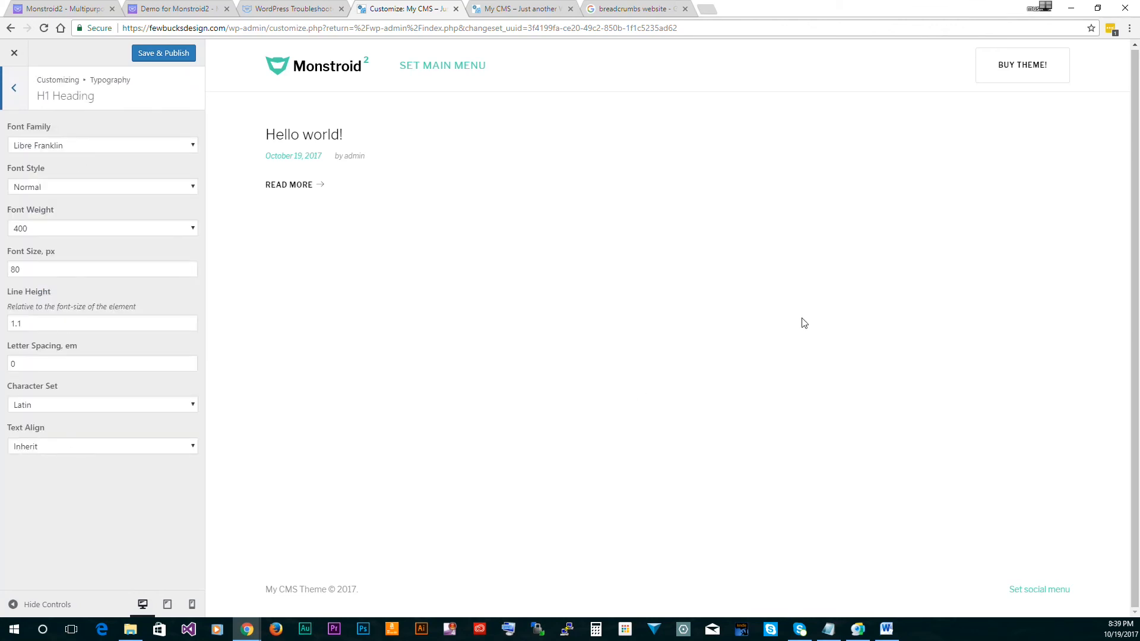
click(12, 90)
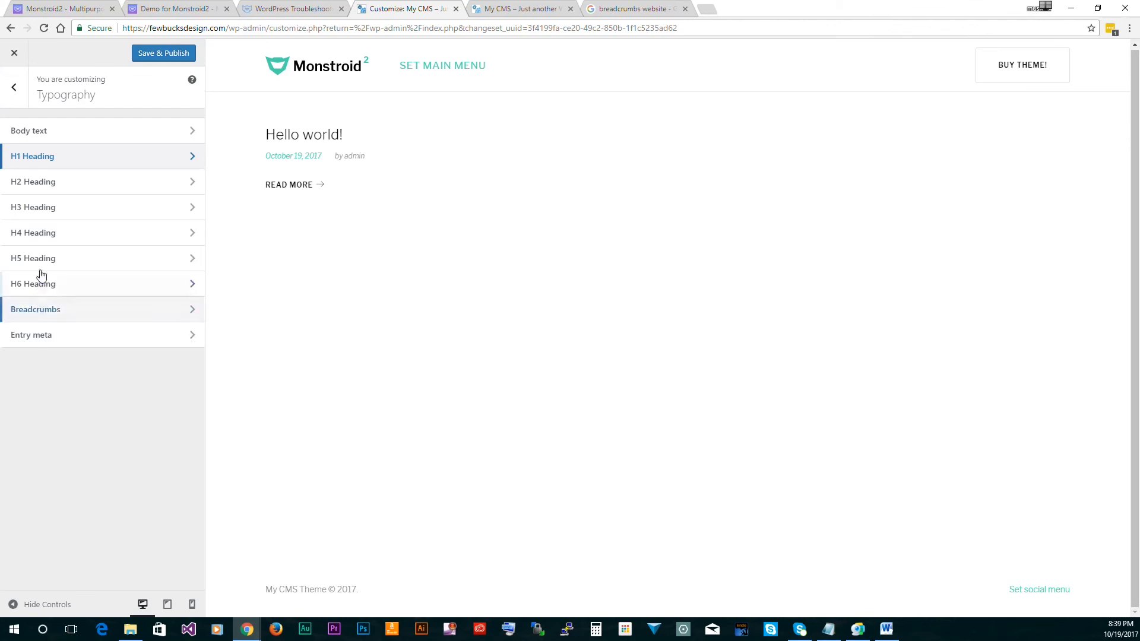
click(11, 90)
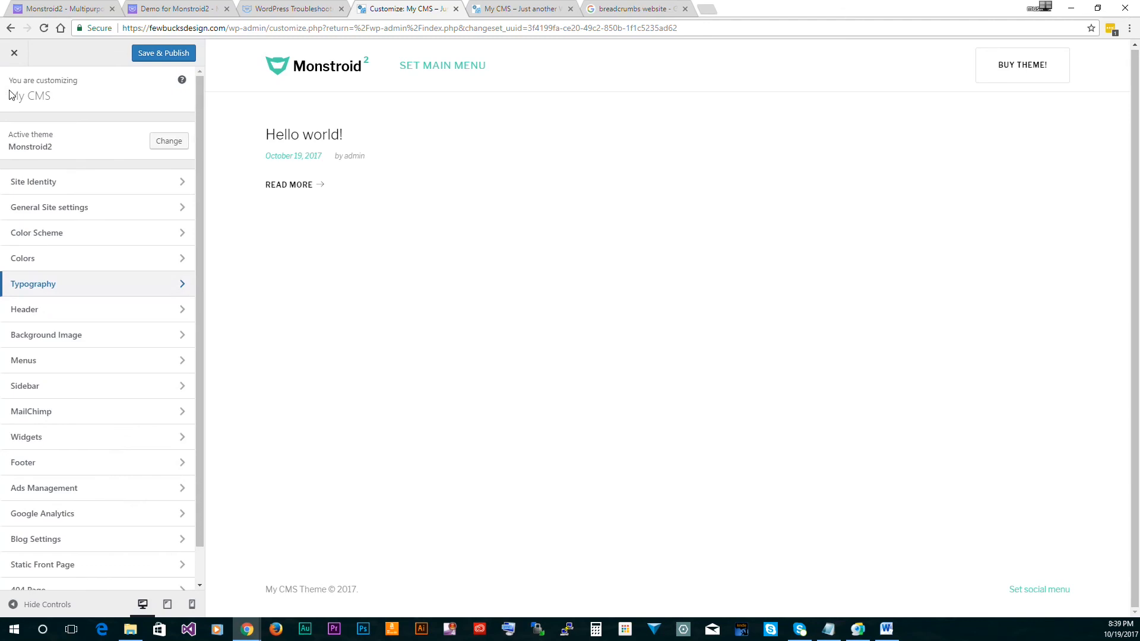
Review the Top Panel option under Header, and glance at the Monstroid2 product page on TemplateMonster before returning to the Header sections
click(47, 311)
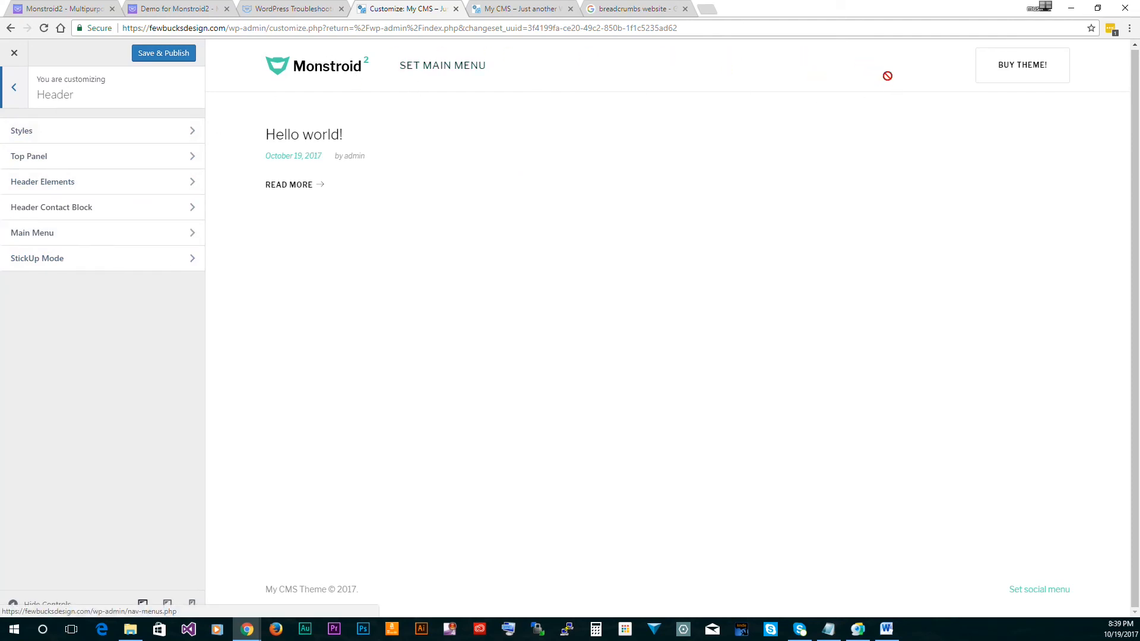
click(42, 162)
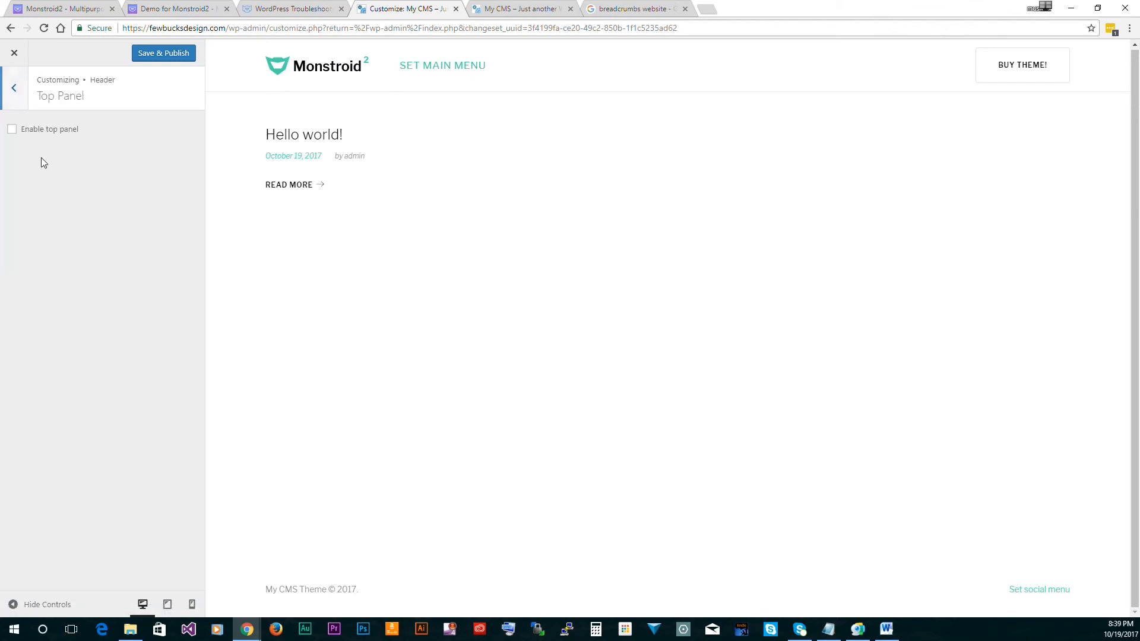
click(154, 12)
click(305, 8)
click(102, 13)
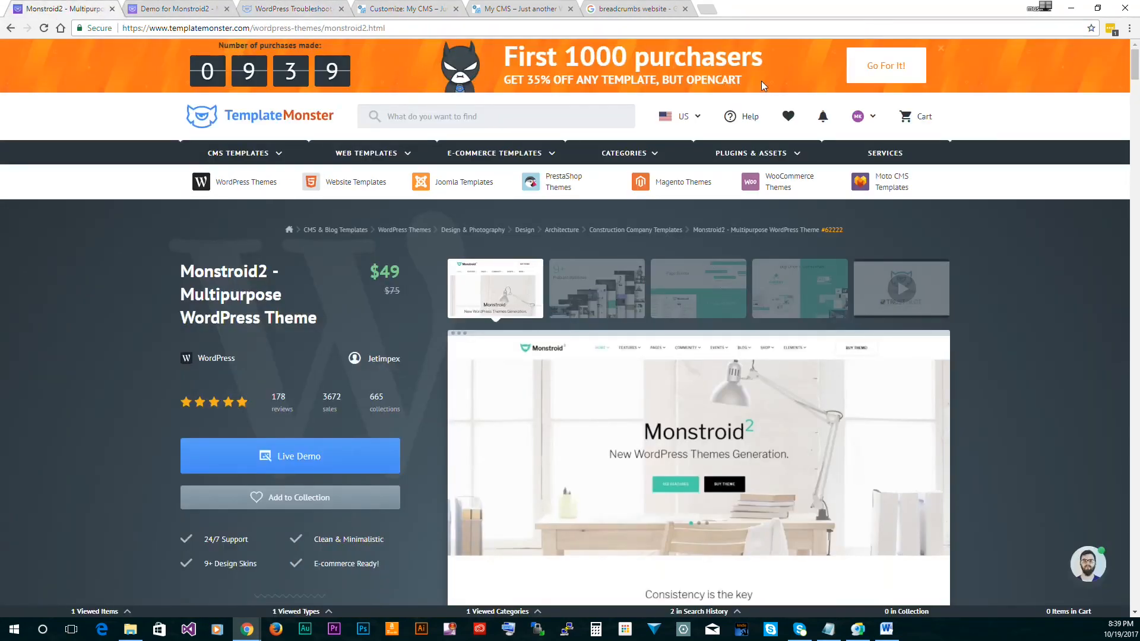
click(401, 11)
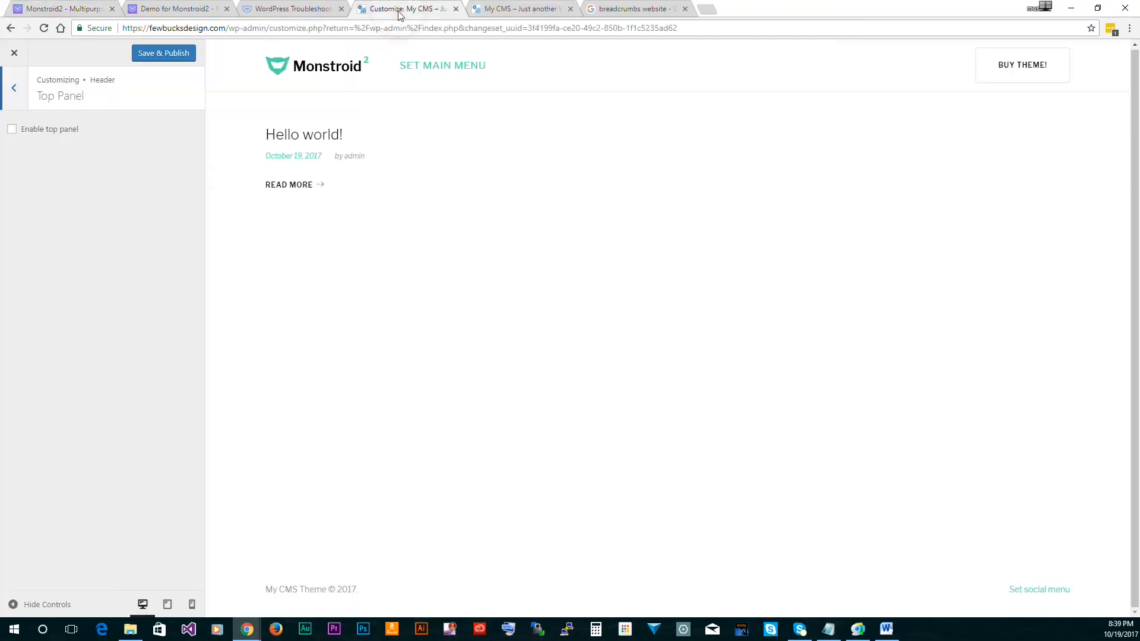
click(19, 94)
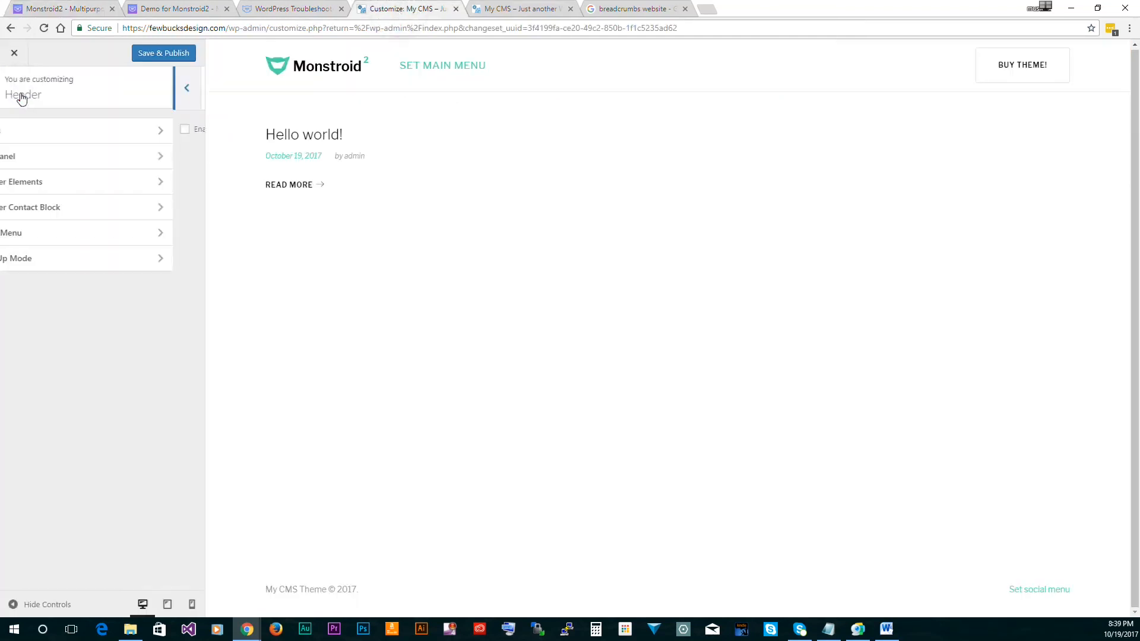
Examine the search and call to action button settings under Header Elements and the Header Contact Block option
click(40, 184)
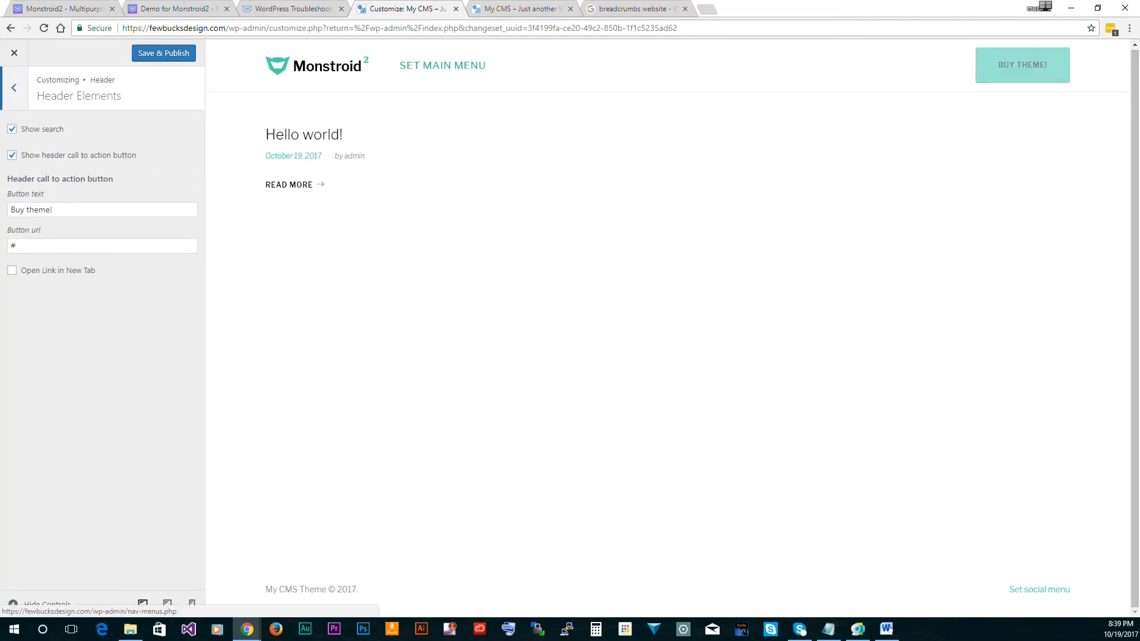
click(14, 88)
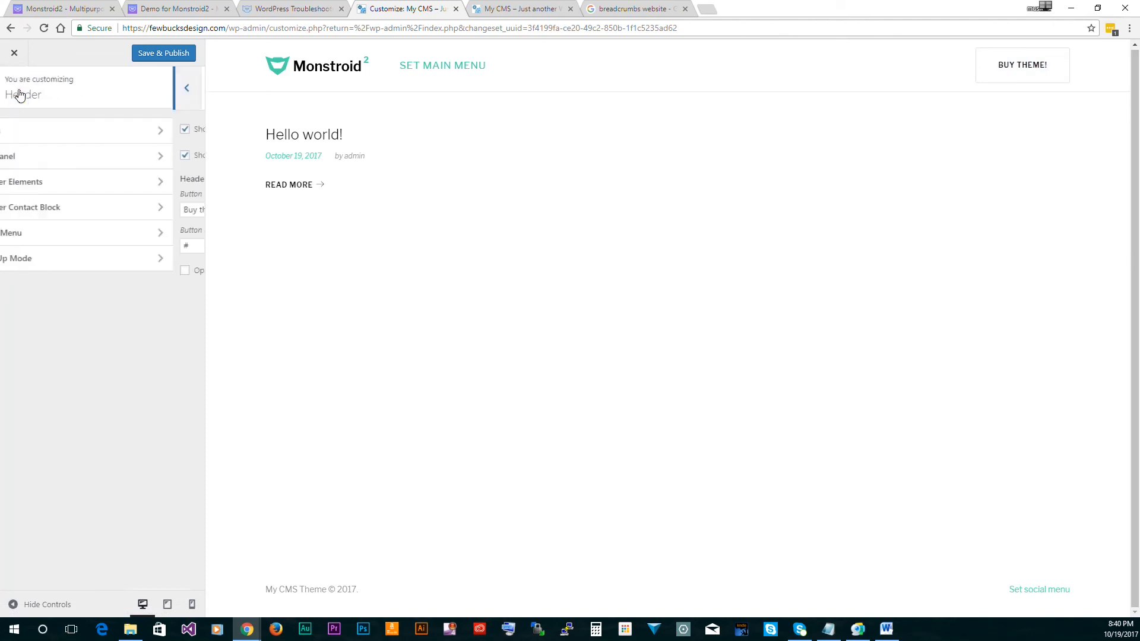
click(62, 216)
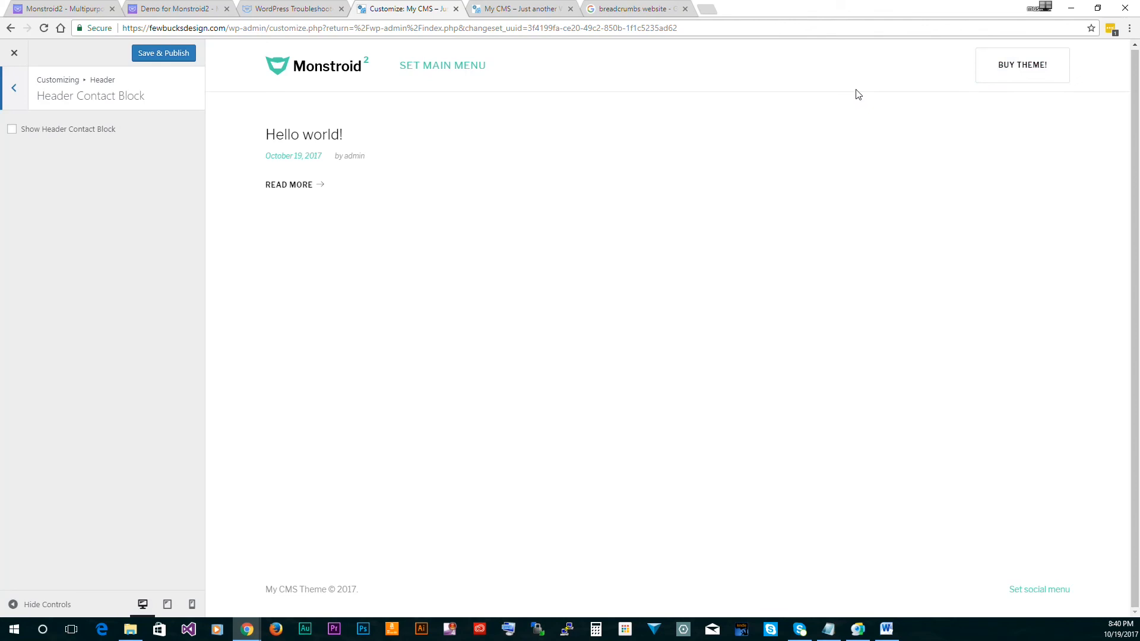
click(15, 98)
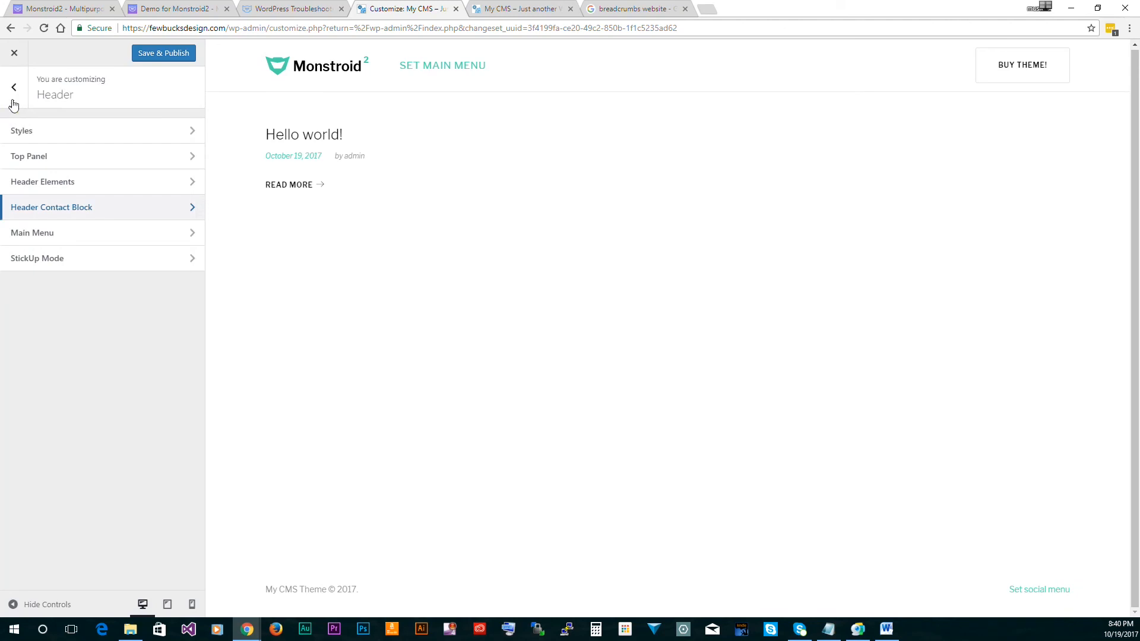
Check the Main Menu description and More Menu Button options of the header, and return to the main customizer sections
click(47, 244)
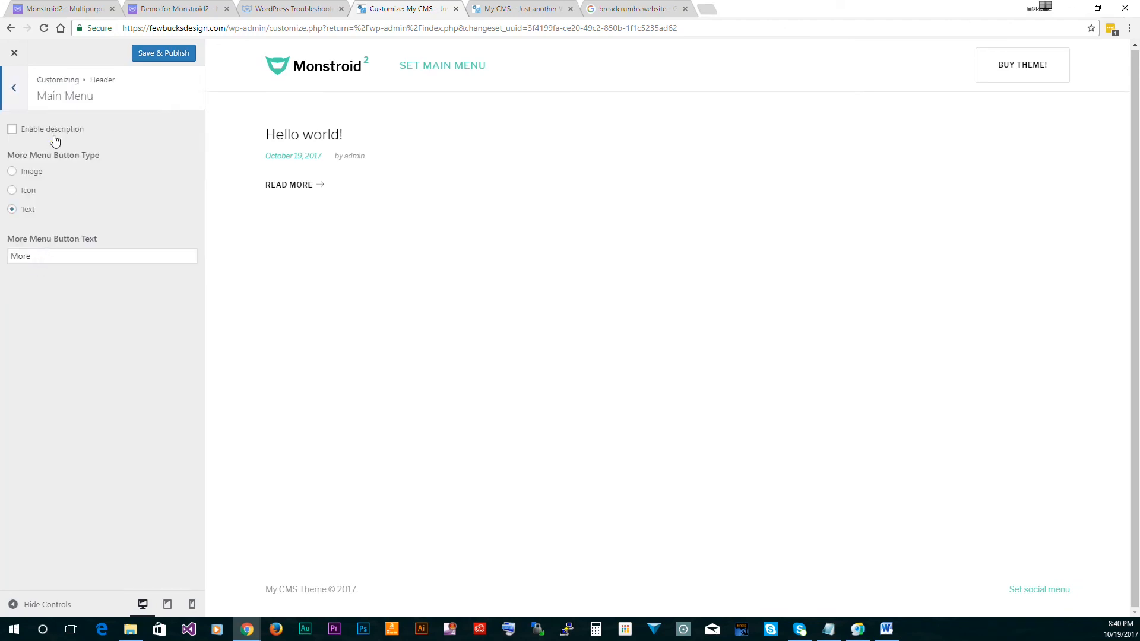
click(12, 88)
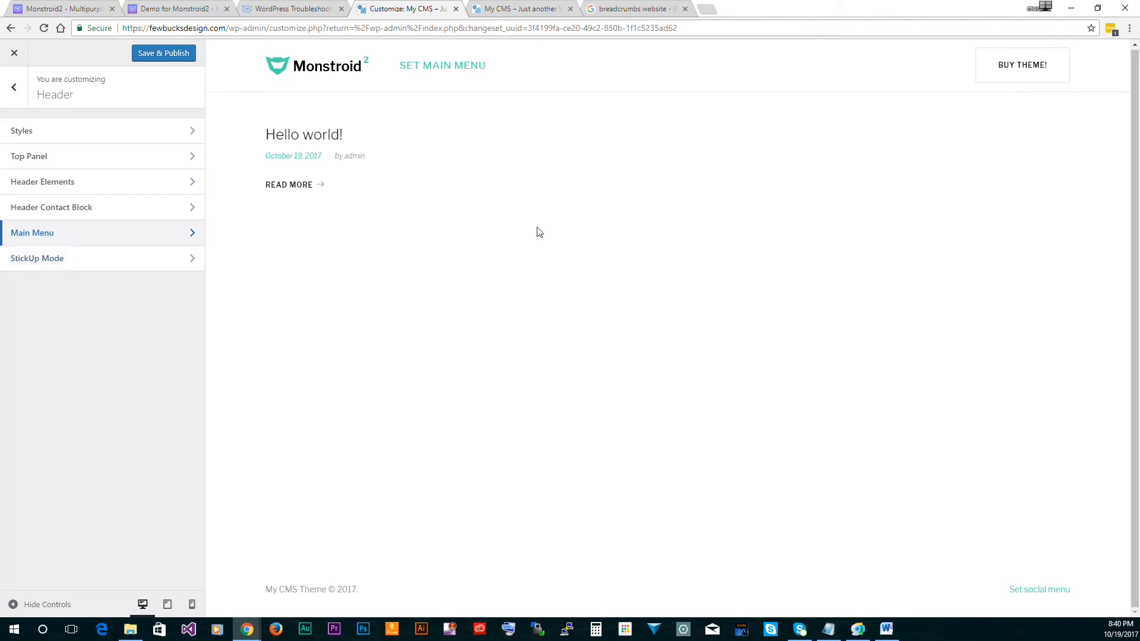
click(13, 89)
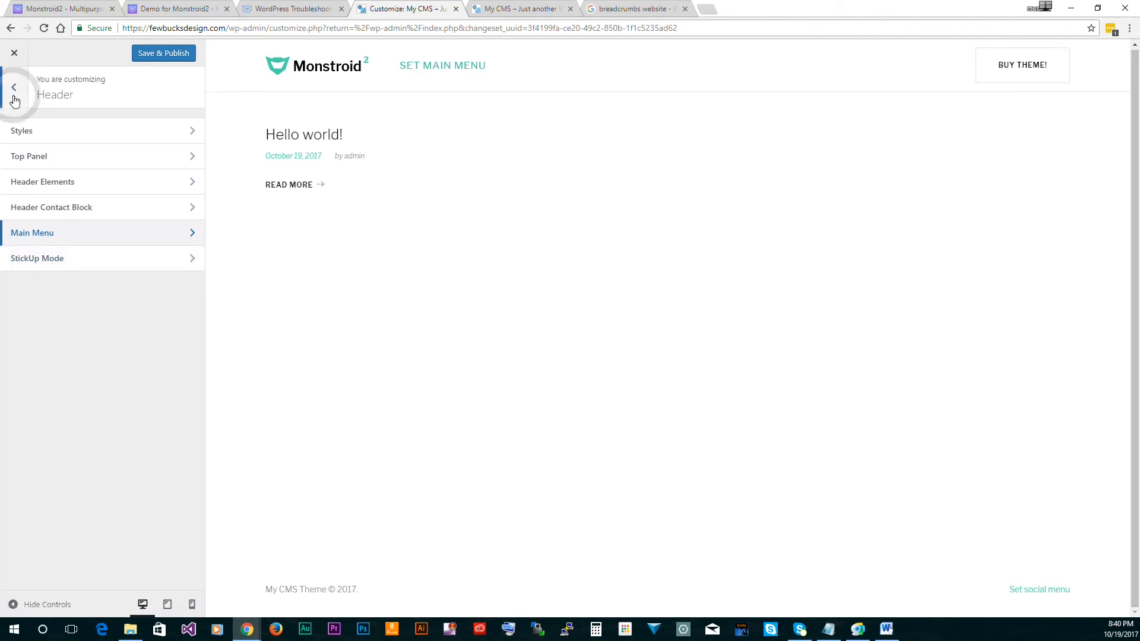
Review the Background Image setting and the Menus section with its menu locations
click(54, 336)
click(53, 336)
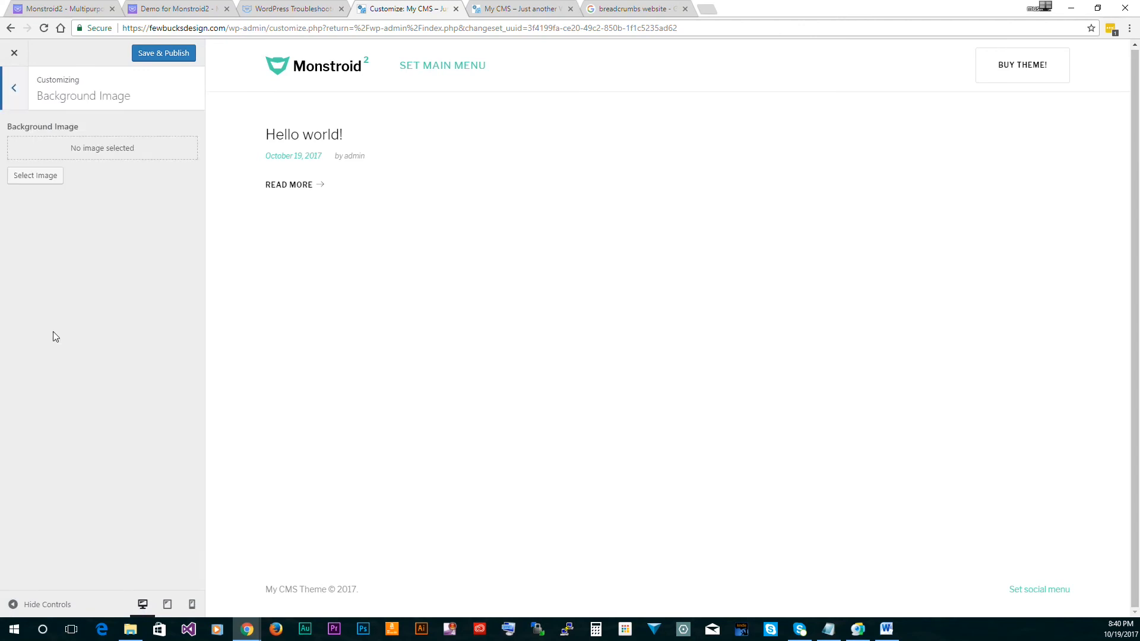
click(10, 93)
click(38, 360)
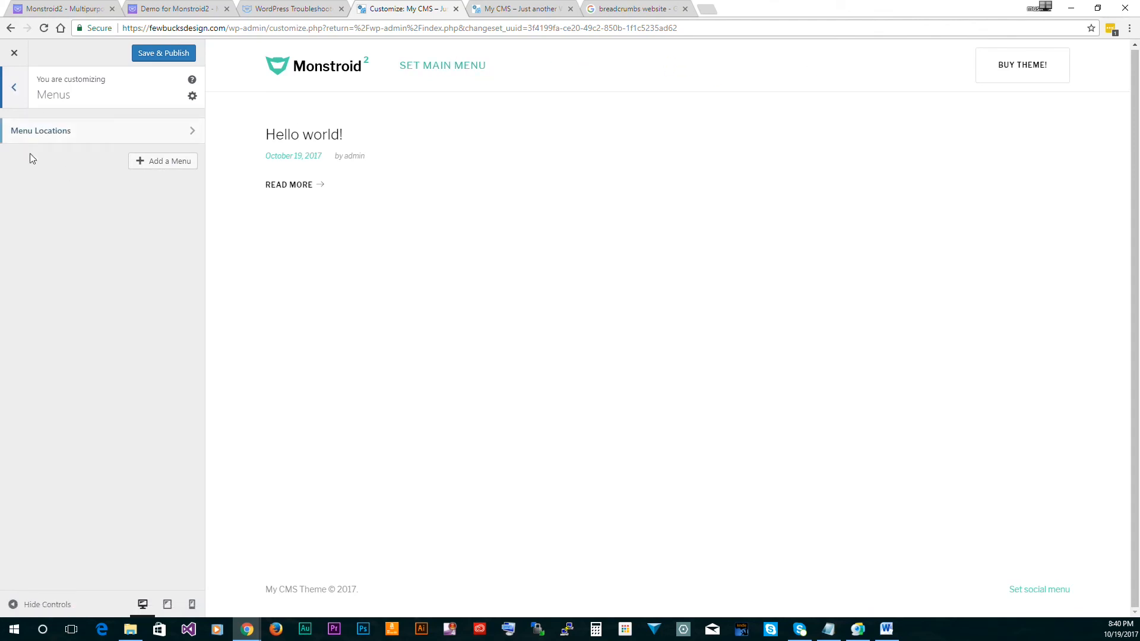
click(13, 89)
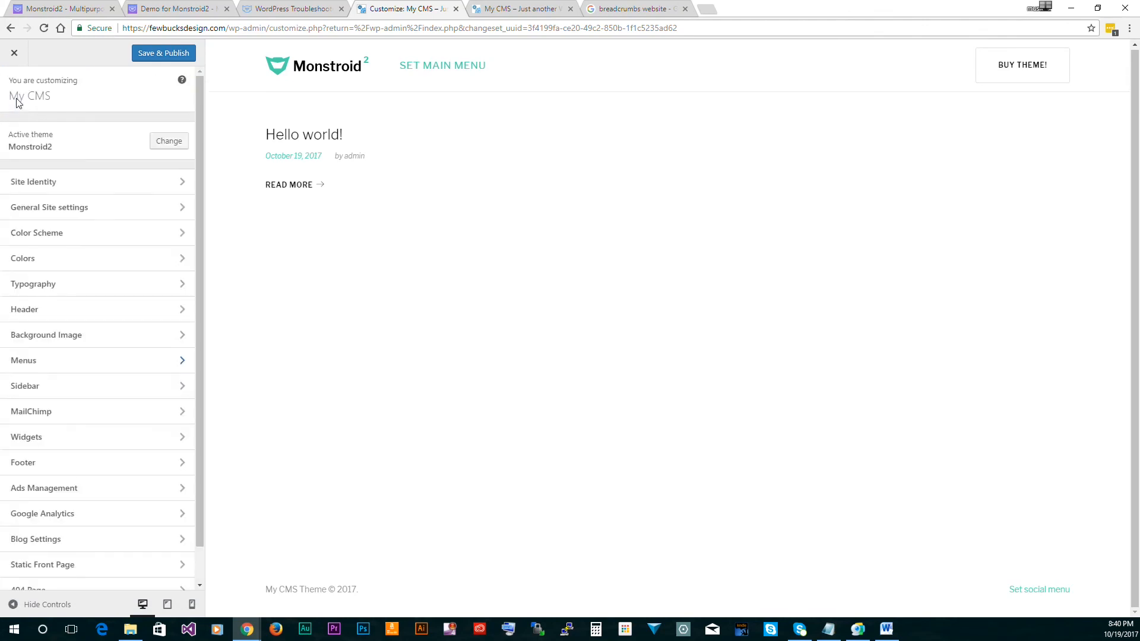
Examine the available Sidebar Position choices and the MailChimp API key and list ID settings
click(48, 394)
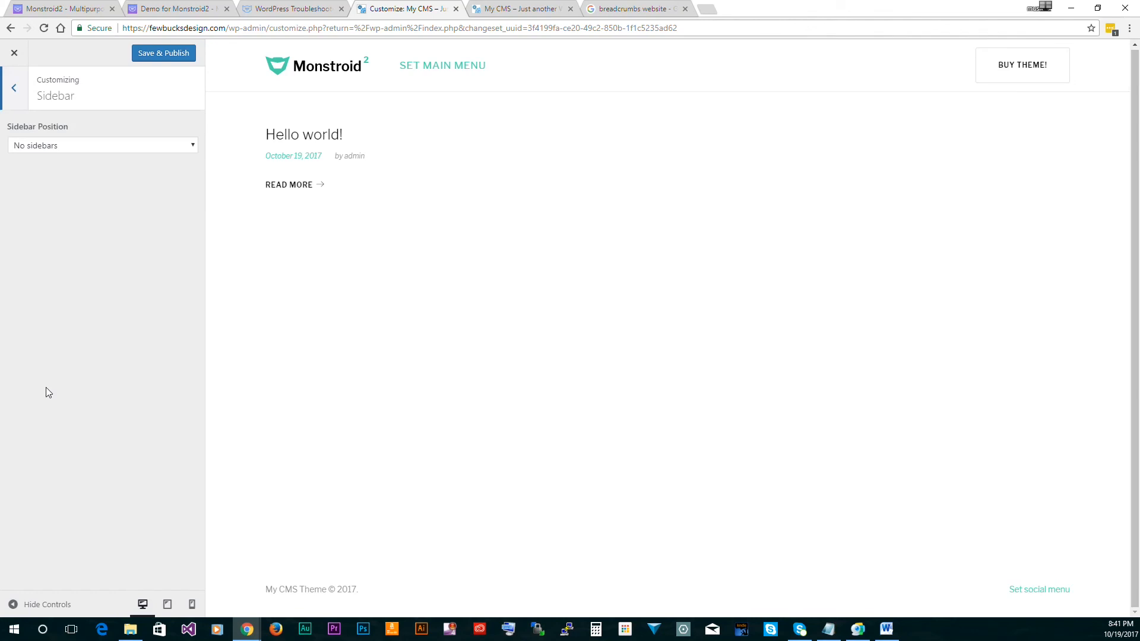
click(92, 148)
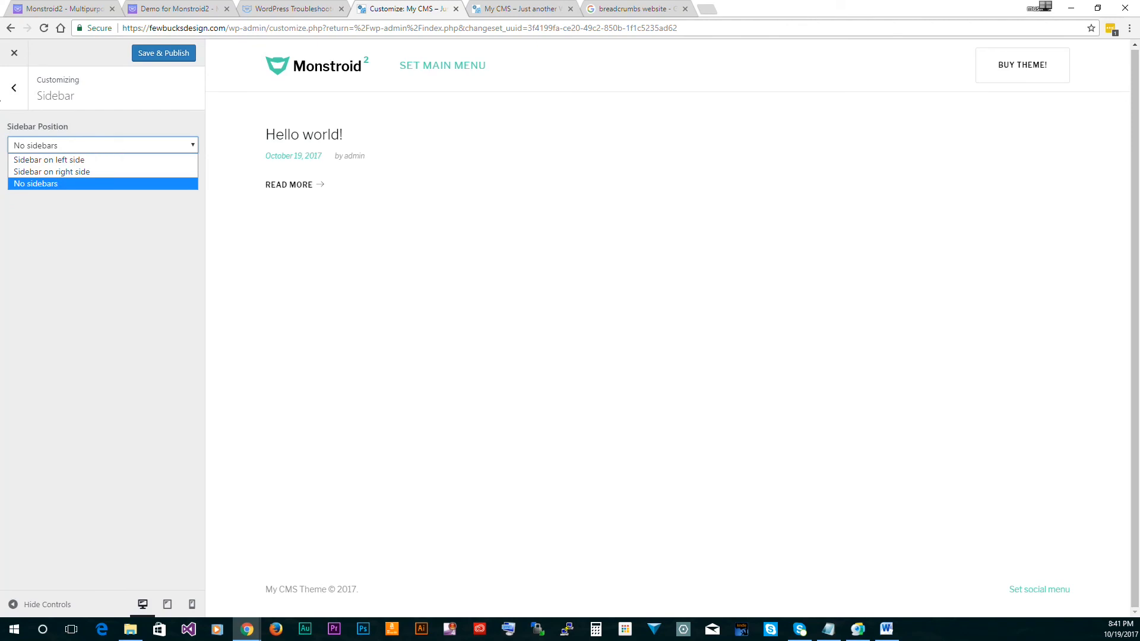
click(16, 88)
click(18, 87)
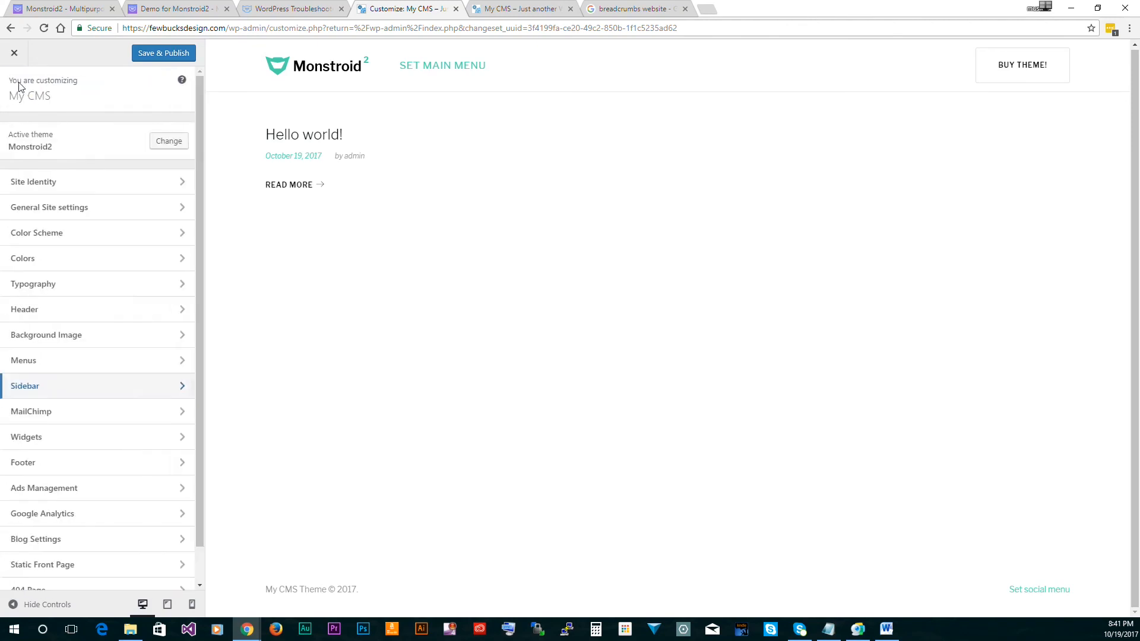
click(57, 420)
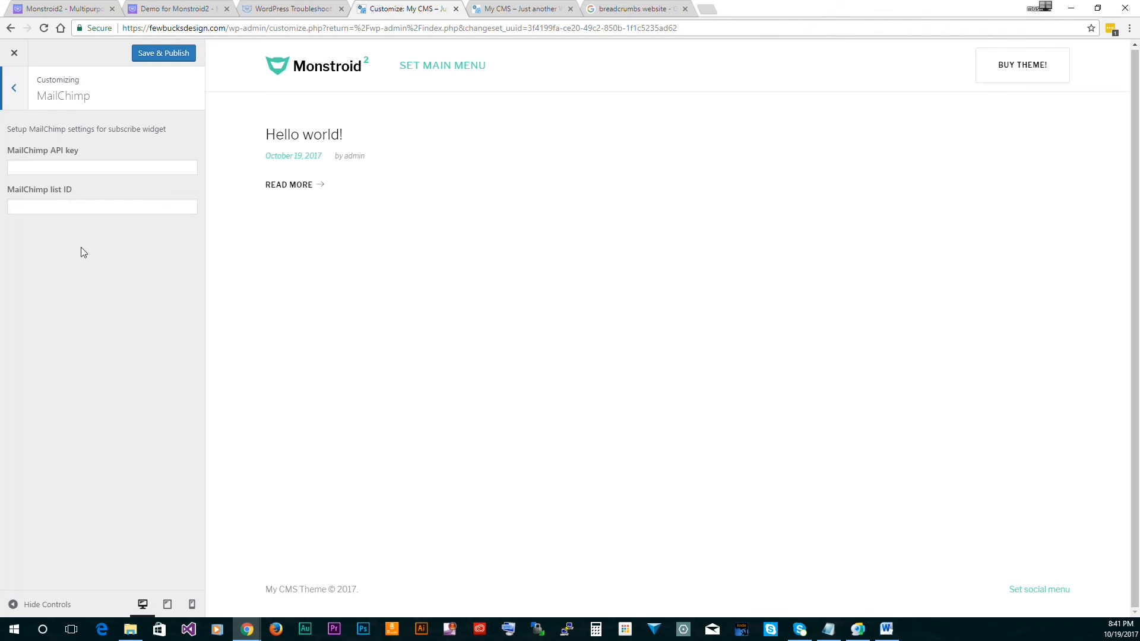
click(23, 97)
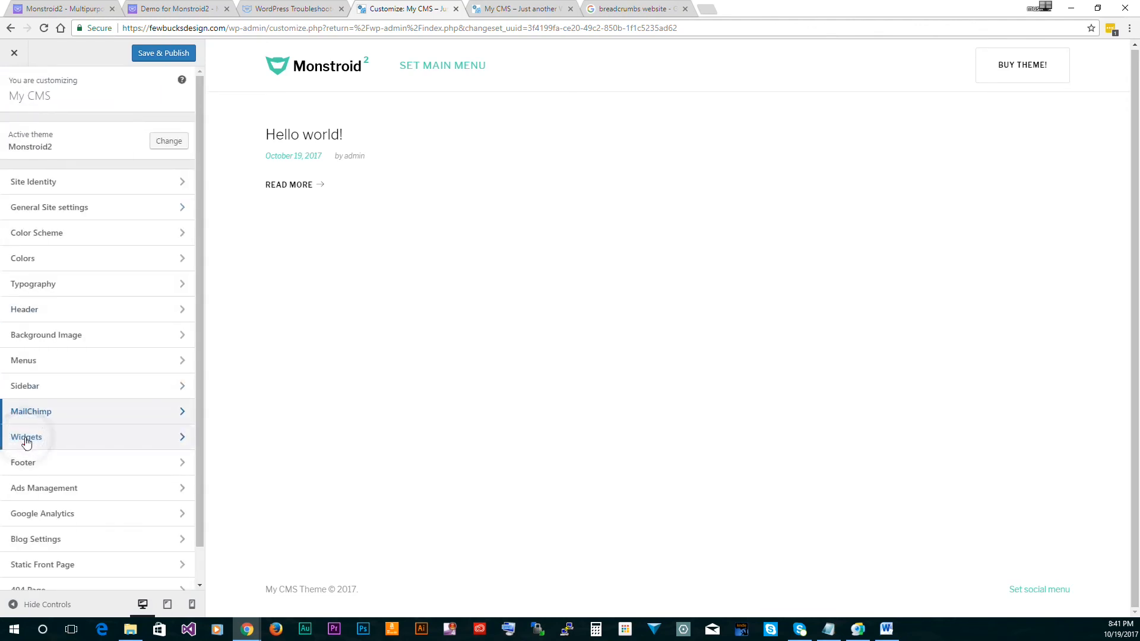
Review the available Widgets areas and the Footer style and contact block sections
click(26, 440)
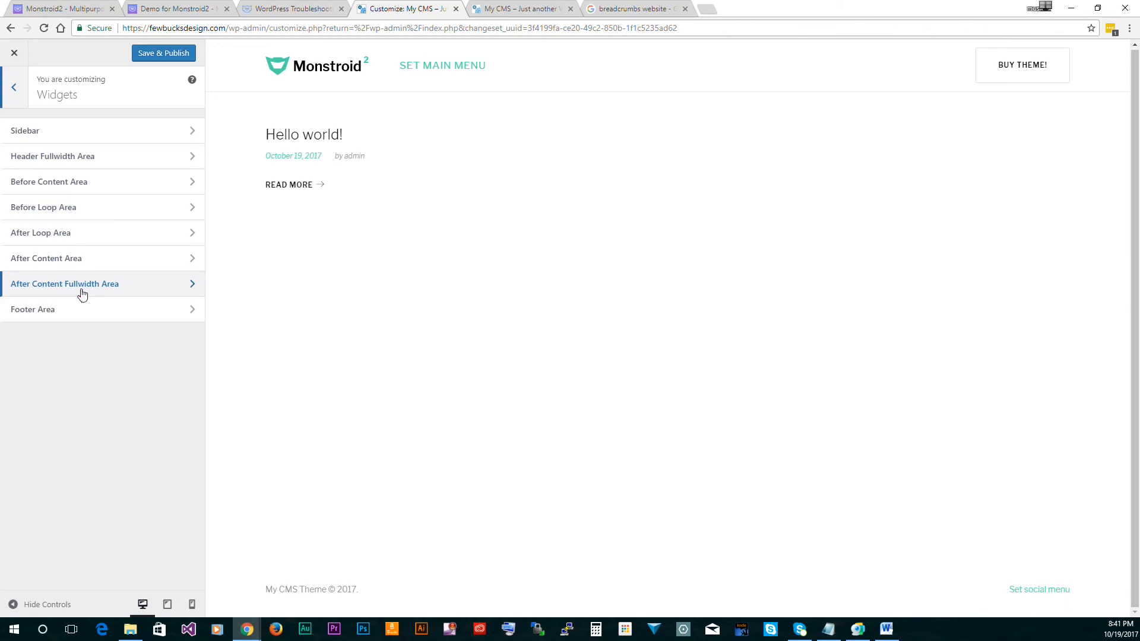
click(24, 99)
scroll(109, 437, down, 1)
click(43, 432)
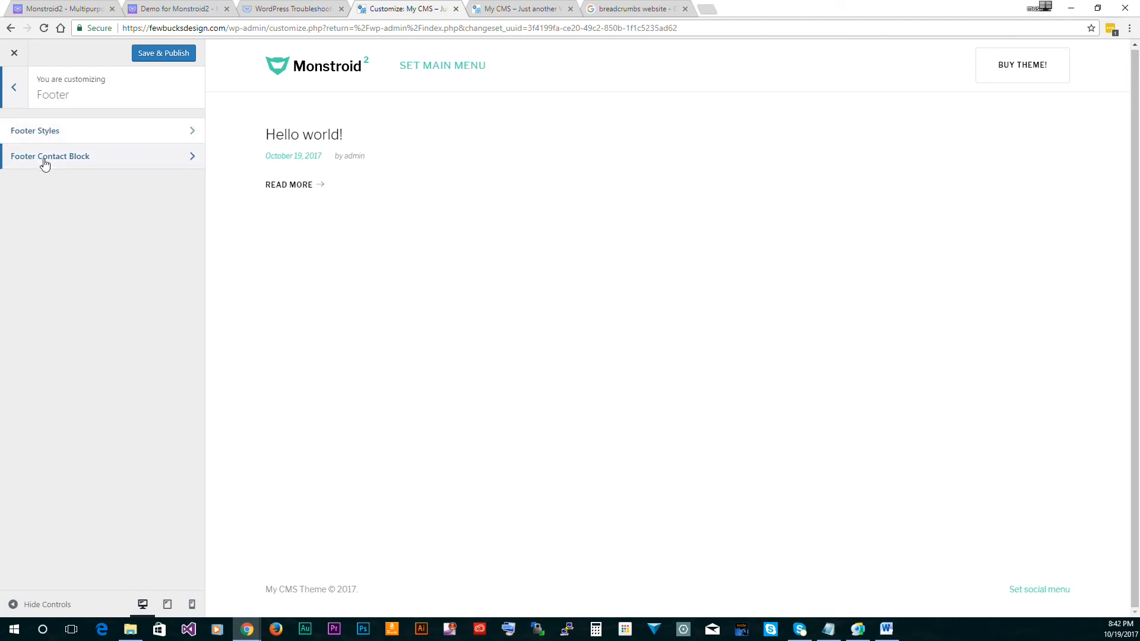
click(14, 88)
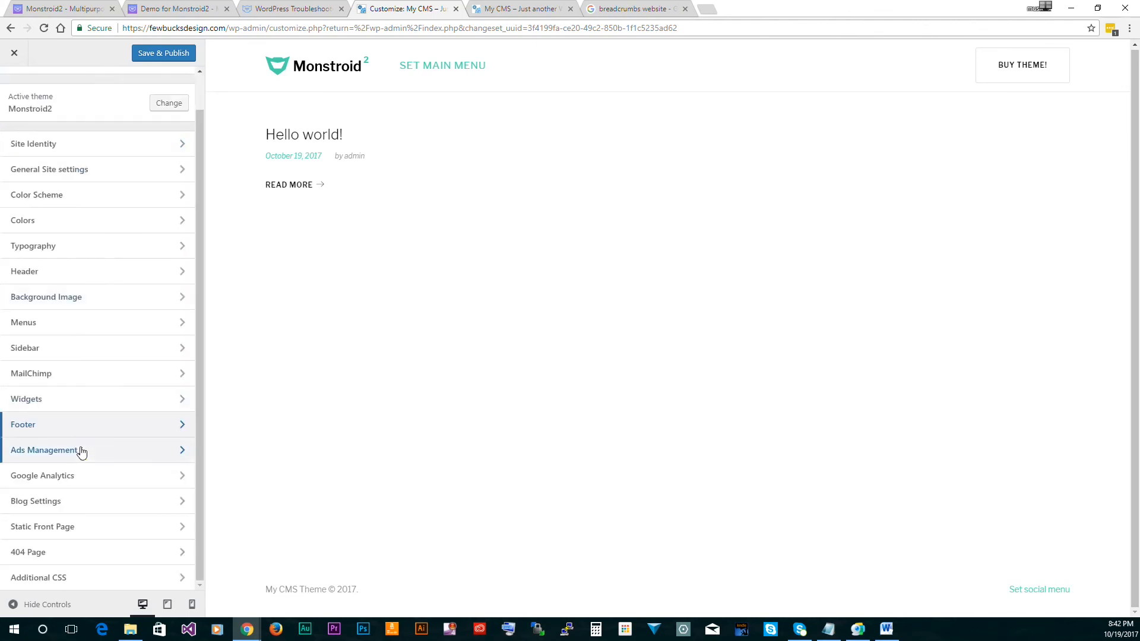
Check the ad placement fields under Ads Management and the tracking code field under Google Analytics
click(81, 452)
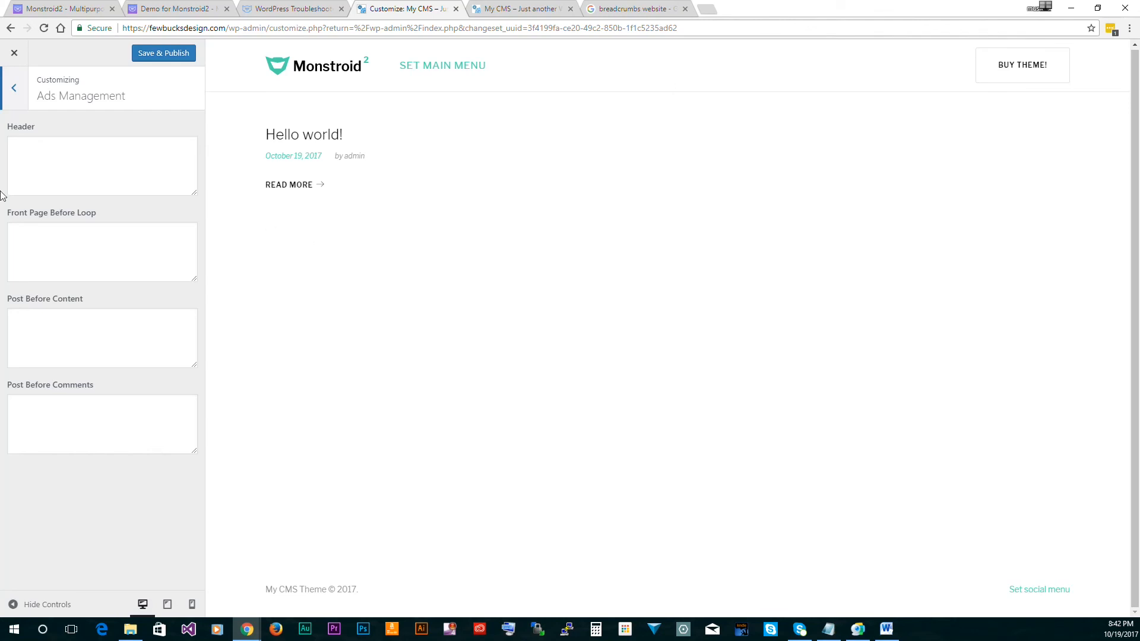
click(23, 104)
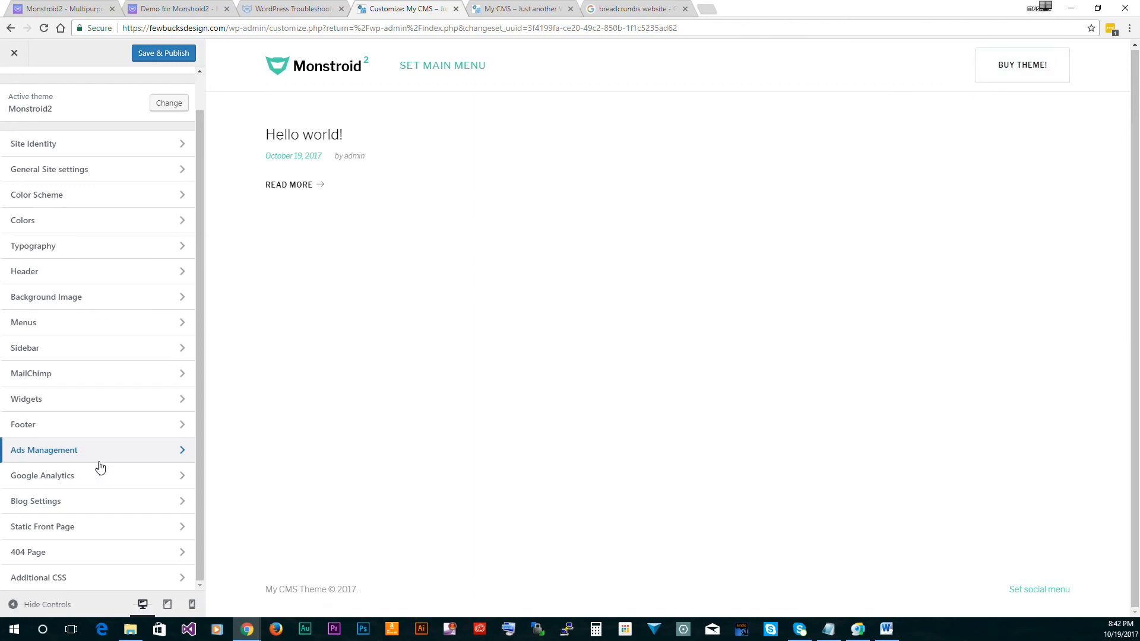
click(53, 486)
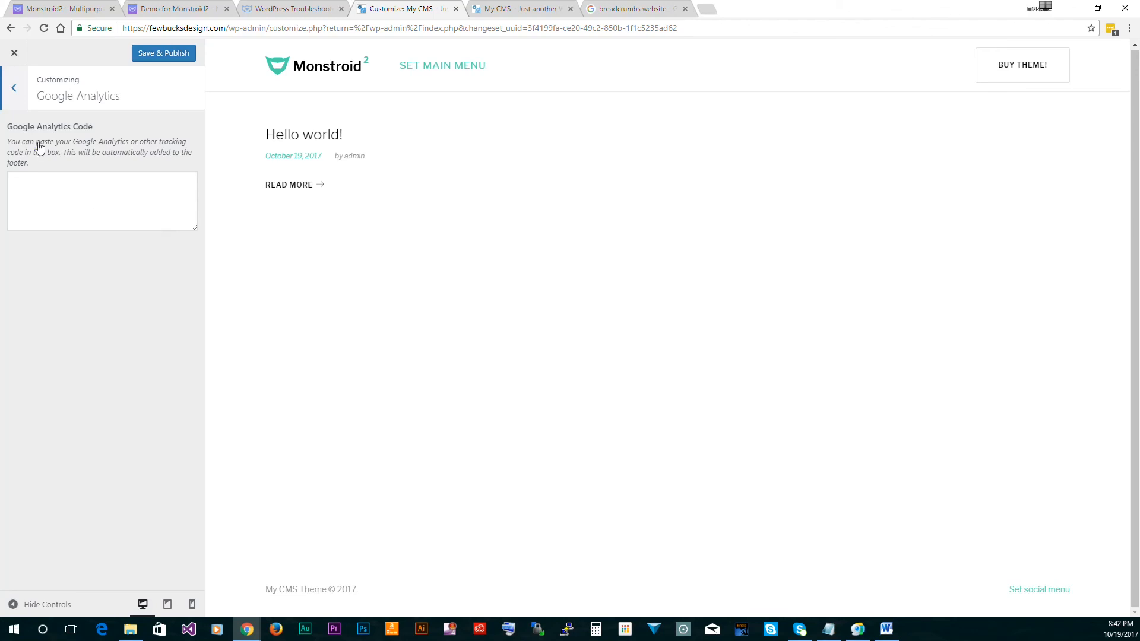
click(13, 94)
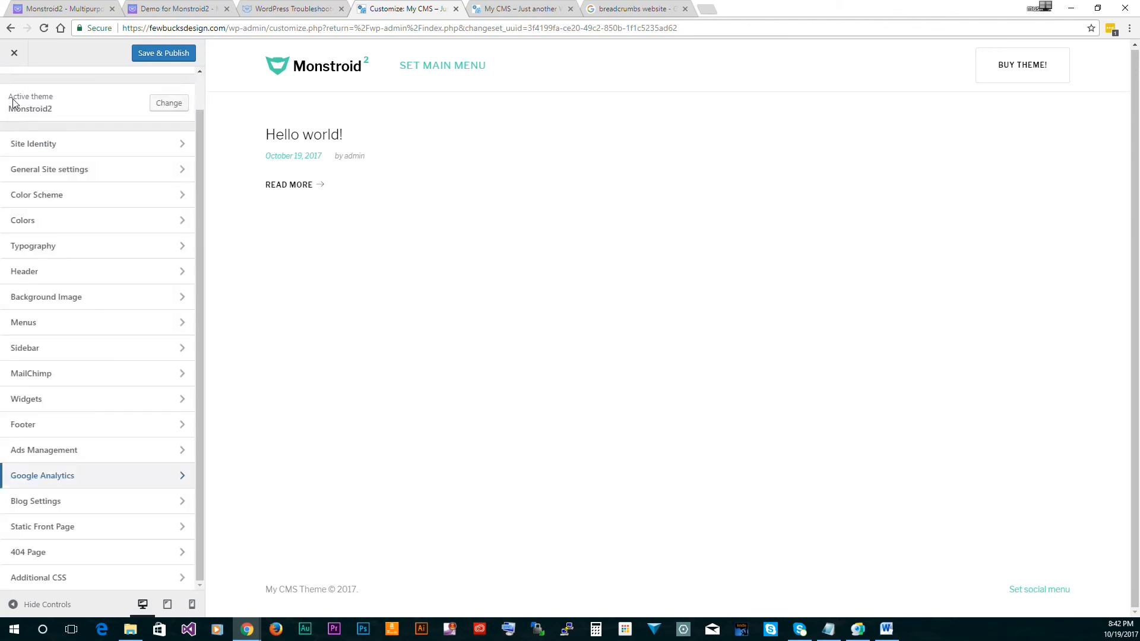
Examine the layout, sticky label, post content and post meta options under Blog Settings, and return to the main sections
click(62, 501)
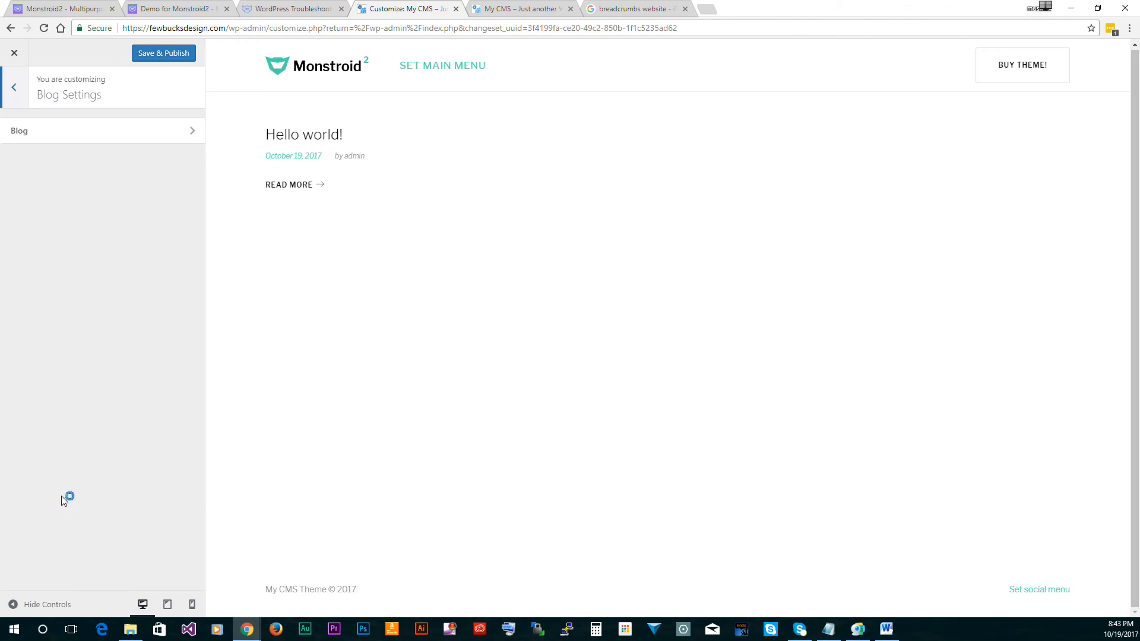
click(44, 133)
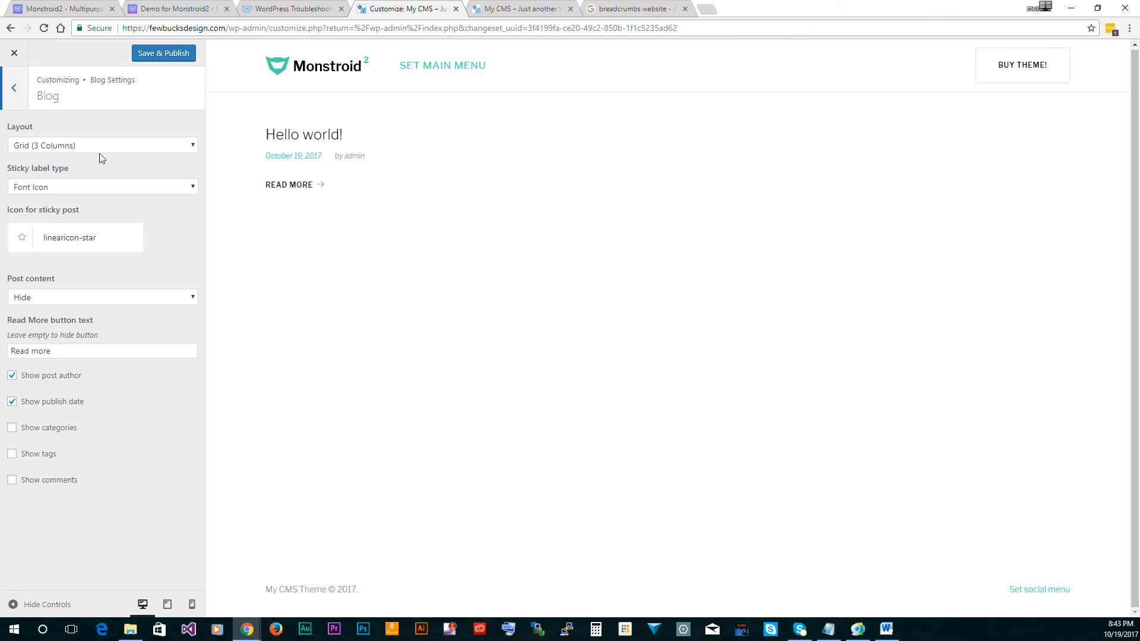
click(14, 91)
click(14, 91)
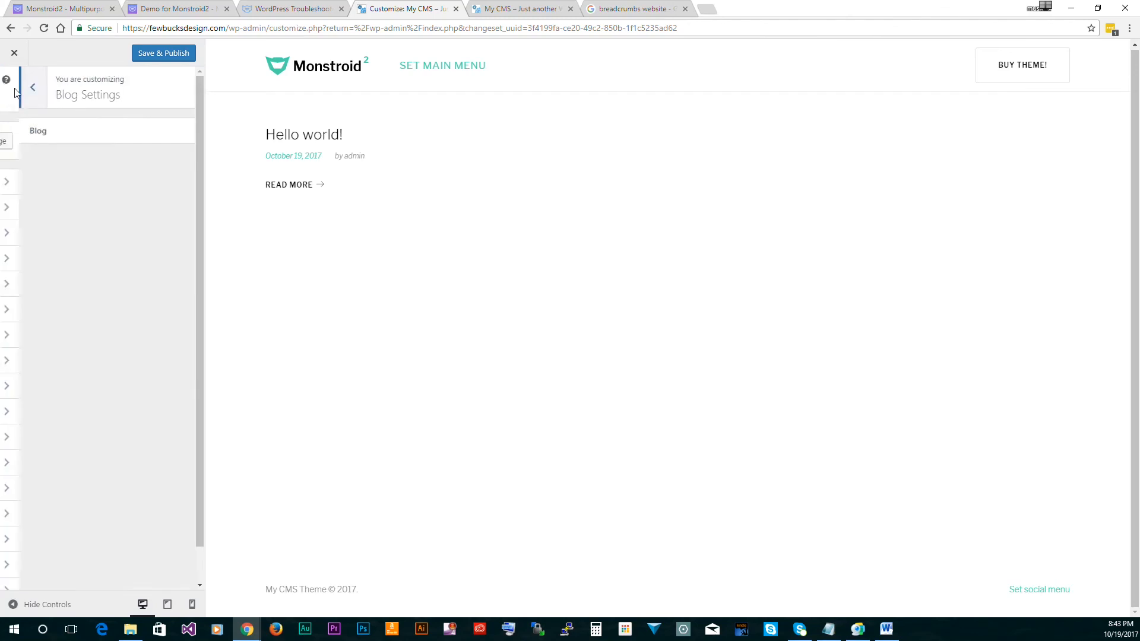
Try setting the front page to display a static page, switch it back to Your latest posts, and leave the Static Front Page settings
scroll(76, 506, down, 1)
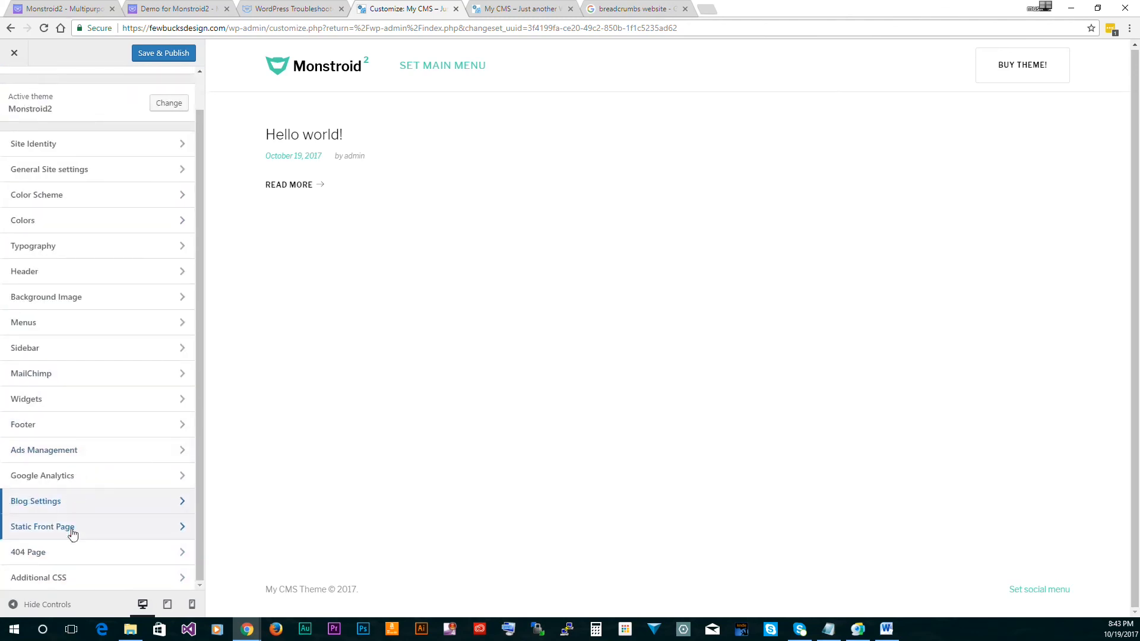
click(72, 533)
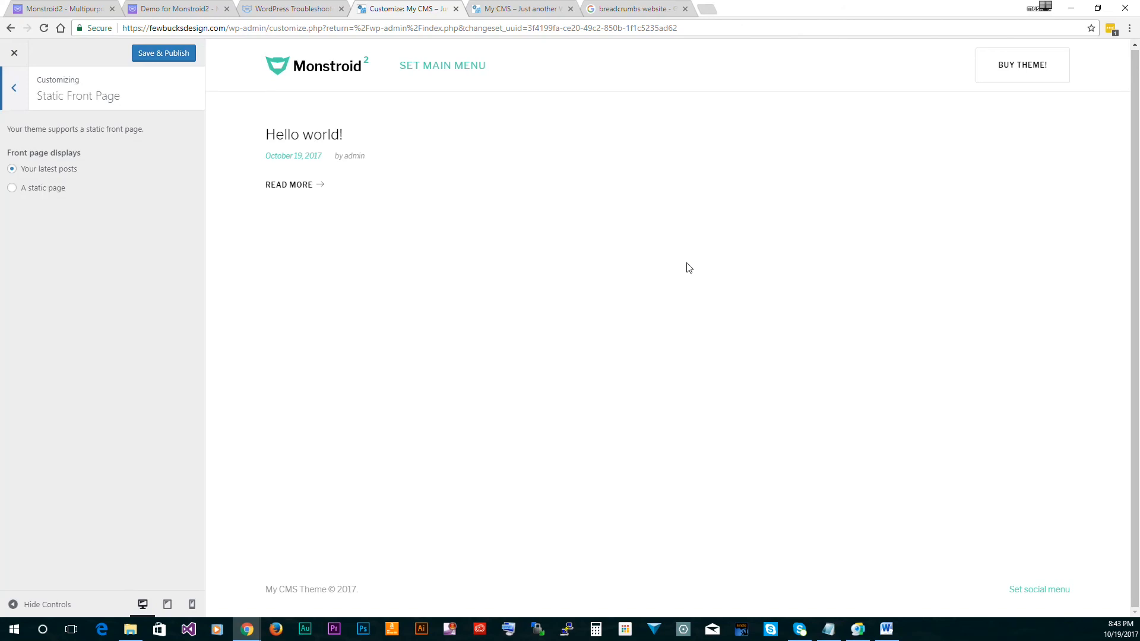
click(12, 189)
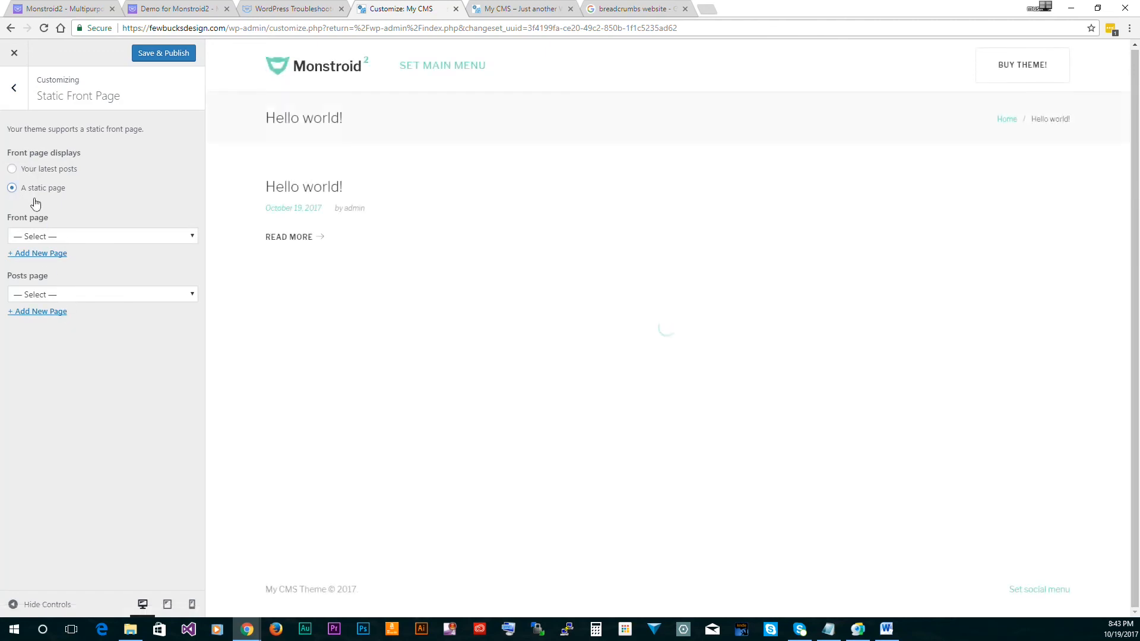
click(14, 172)
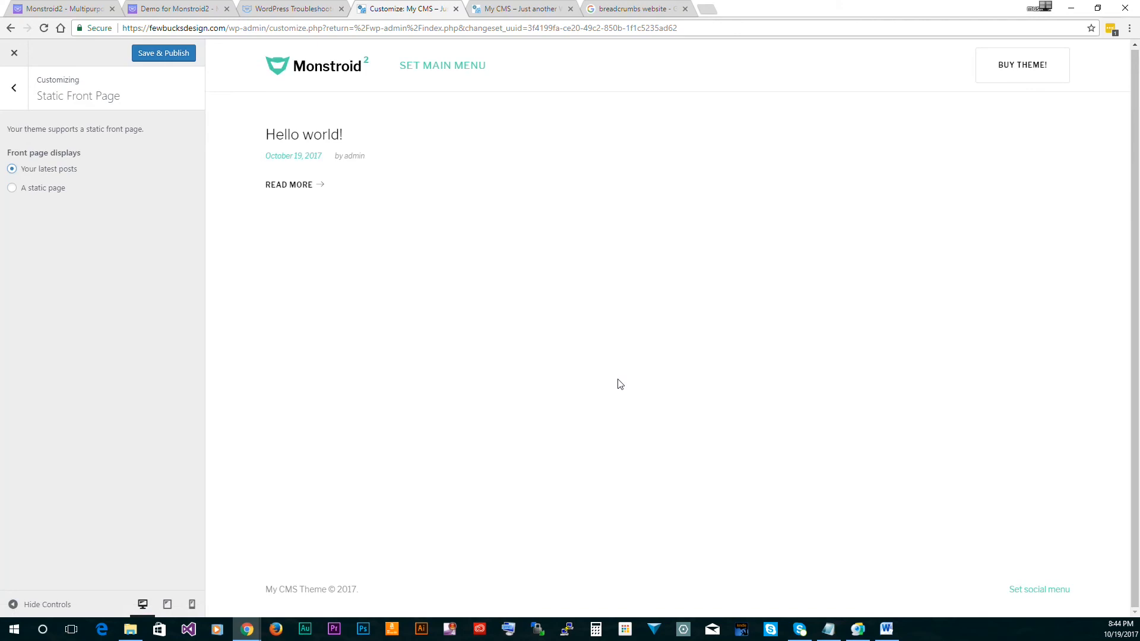
click(18, 99)
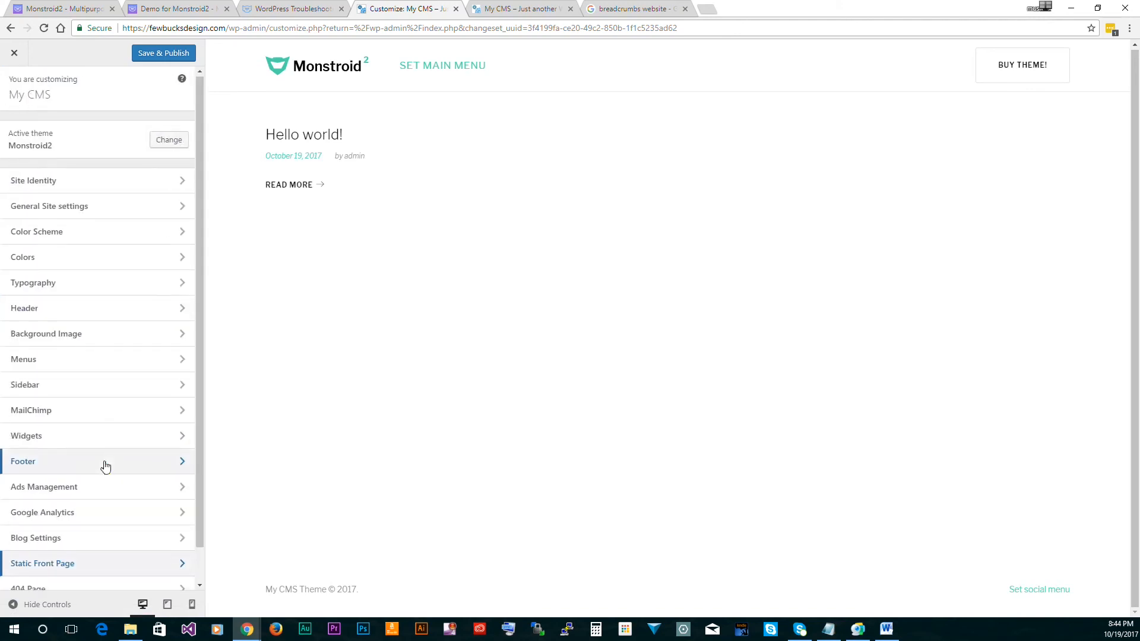
Check the background options under 404 Page and the code field under Additional CSS, and return to the main customizer sections
scroll(104, 465, down, 1)
click(41, 559)
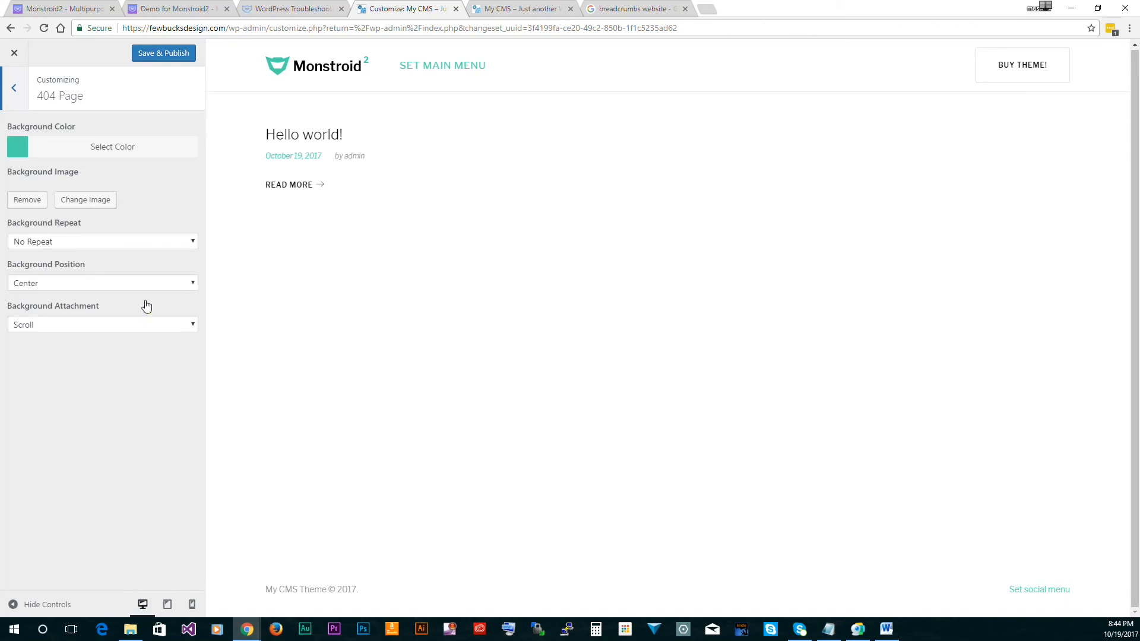
click(8, 103)
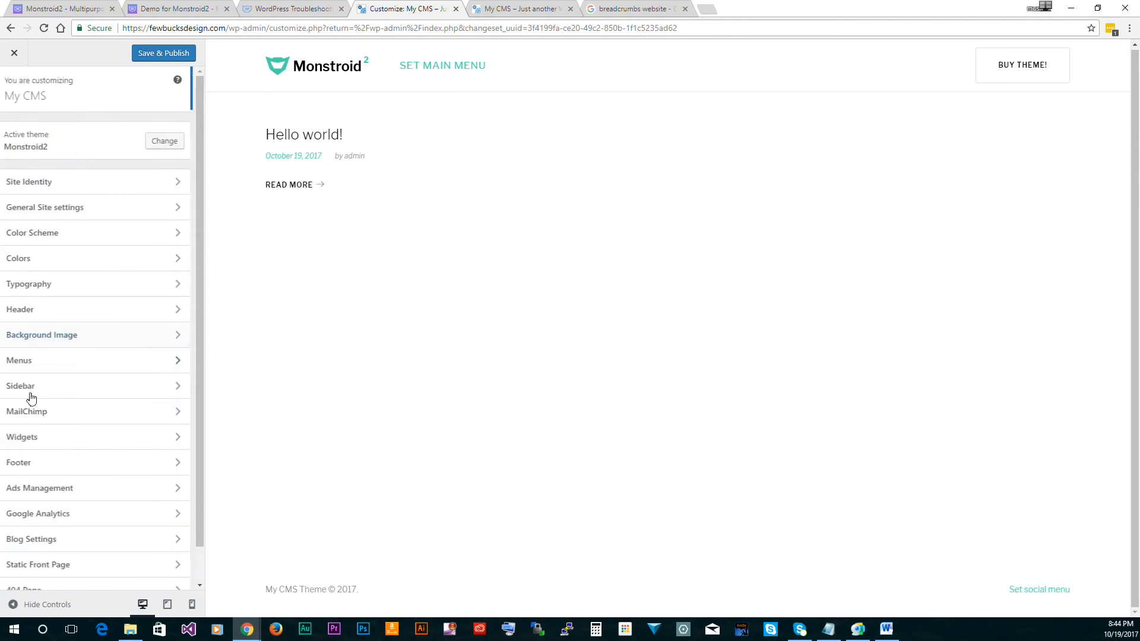
scroll(59, 541, down, 1)
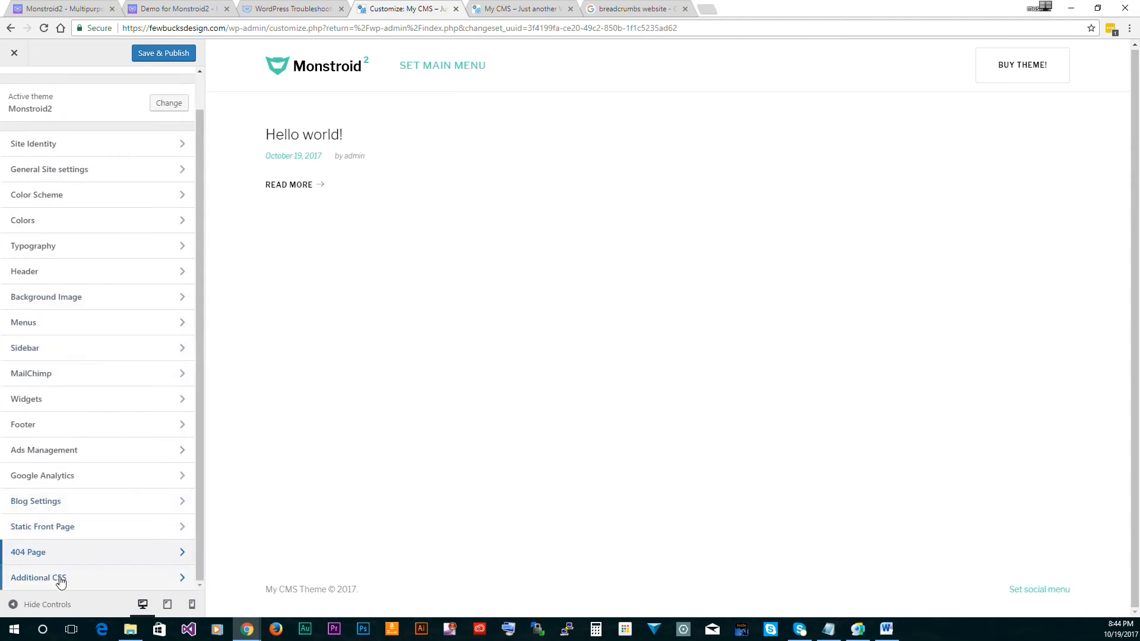
click(60, 580)
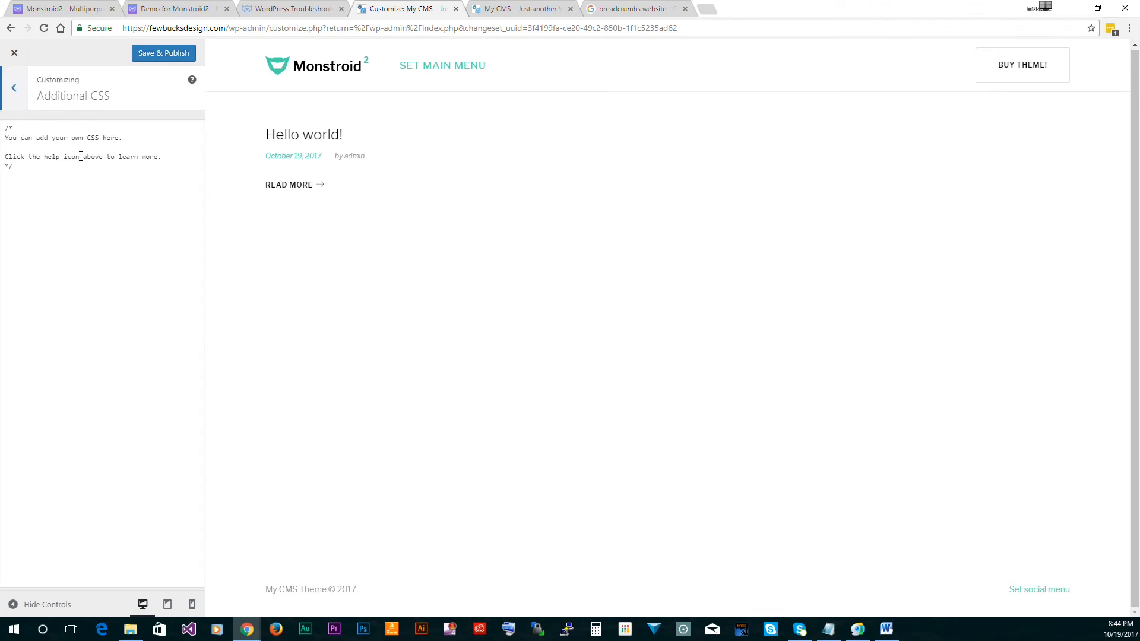
click(15, 106)
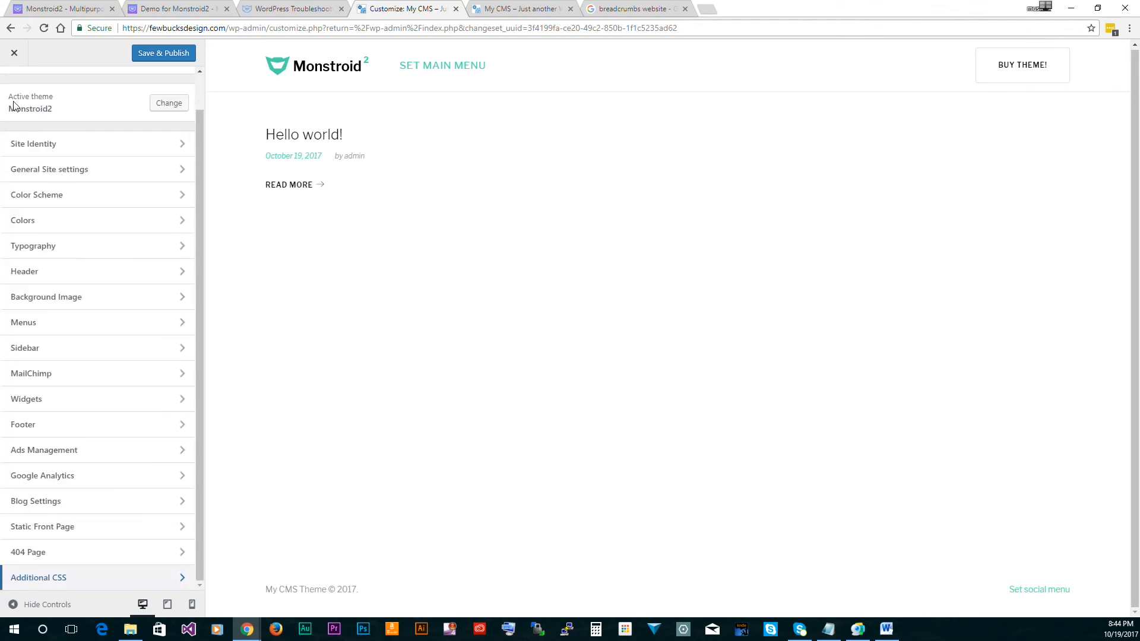
Close the theme customizer without saving the changes and return to the WordPress dashboard
scroll(130, 369, up, 1)
scroll(132, 371, down, 1)
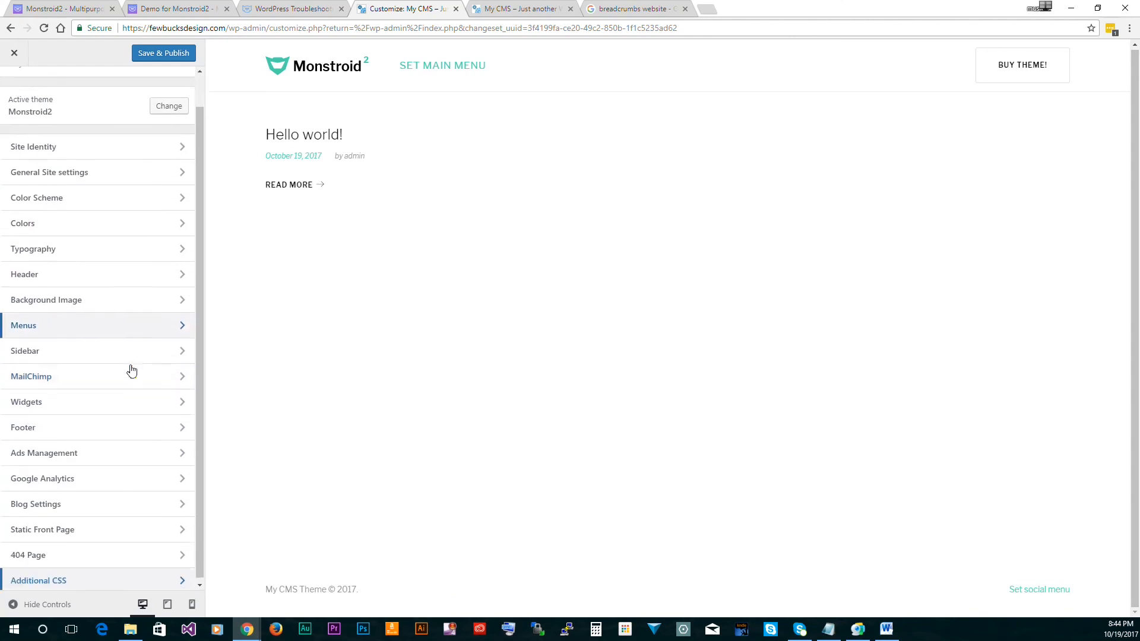
scroll(131, 371, up, 1)
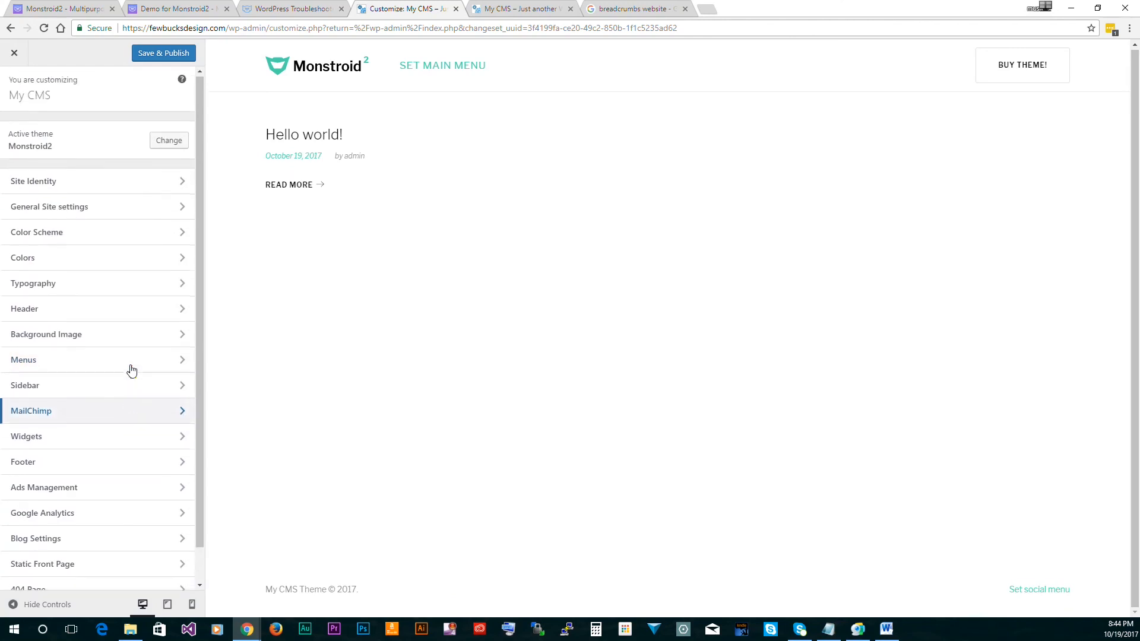
click(26, 54)
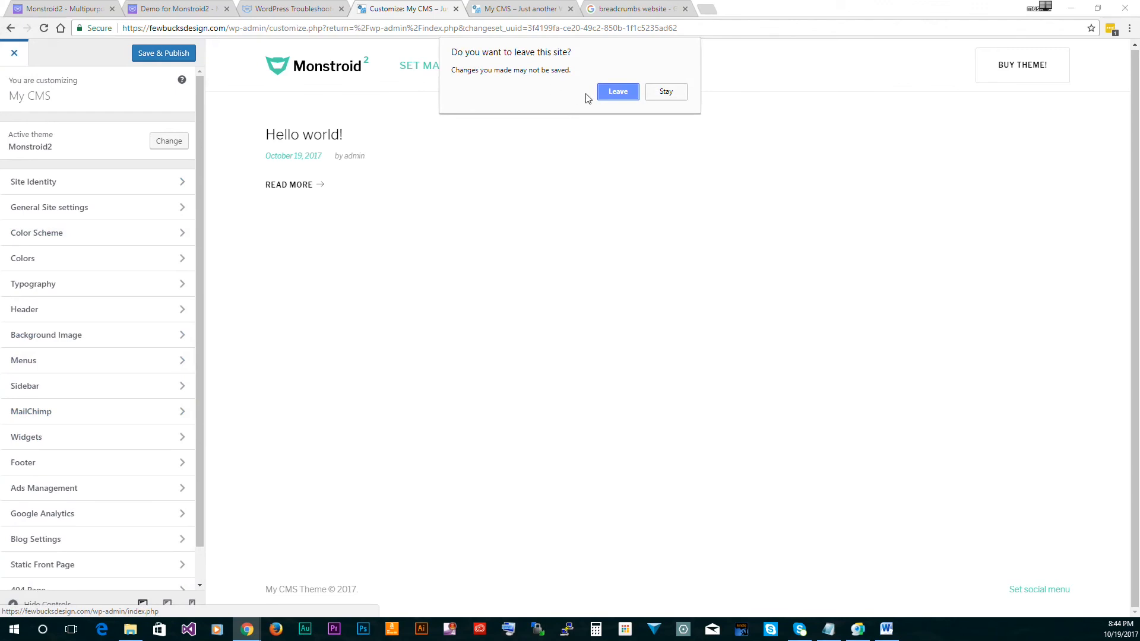
click(615, 93)
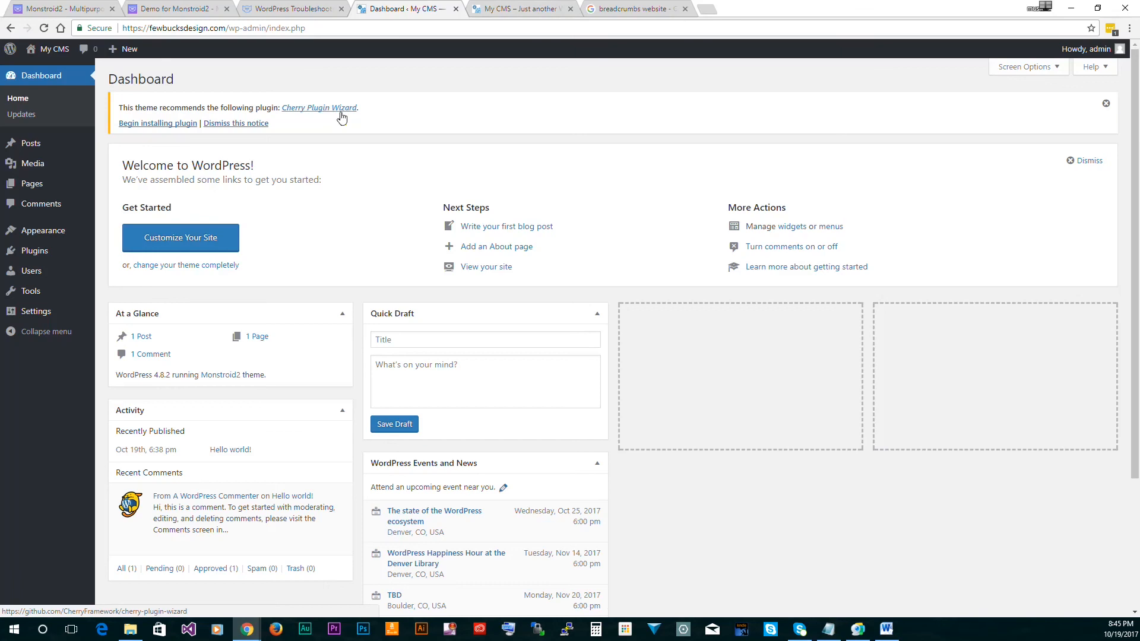
Look through the Monstroid2 demo page's theme skins and header styles, and switch to the theme's TemplateMonster product page
click(185, 9)
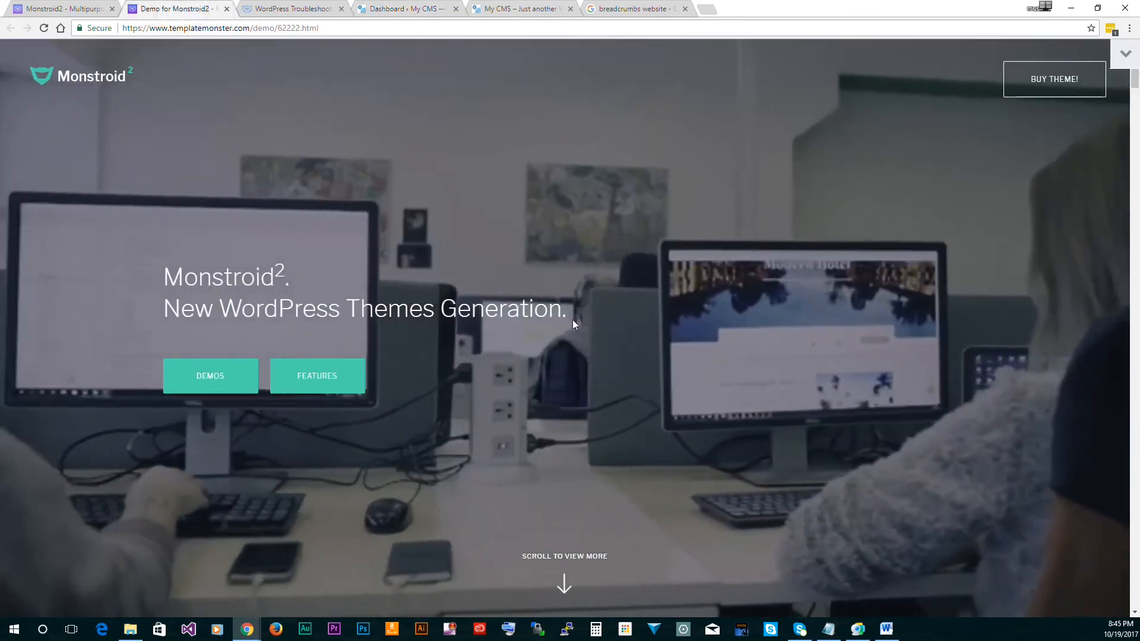
scroll(578, 331, down, 10)
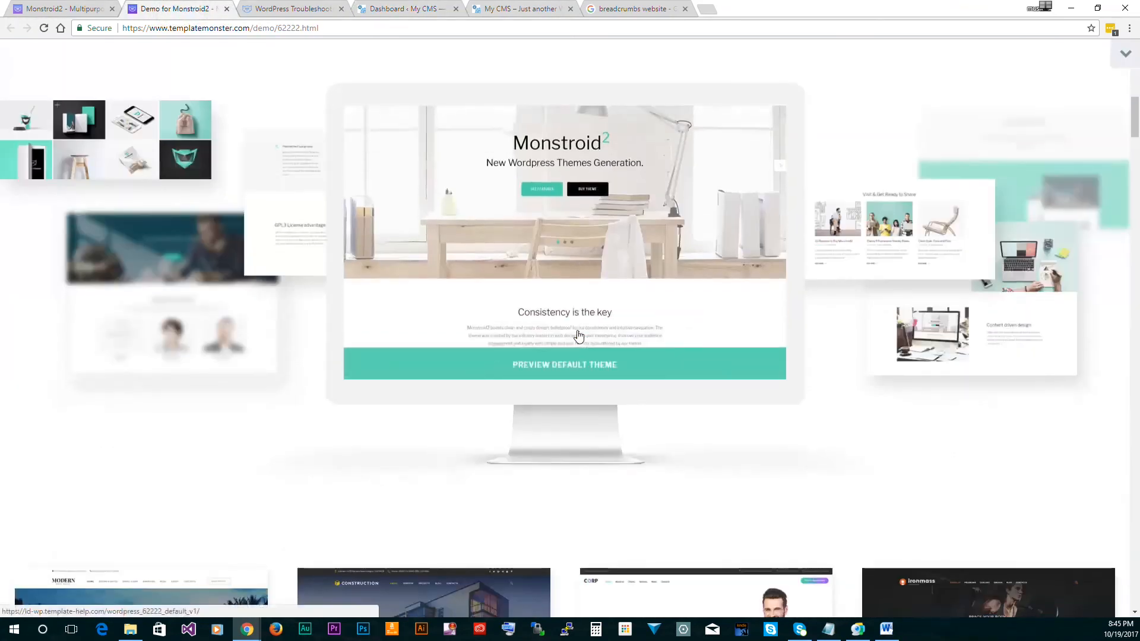
scroll(579, 337, down, 12)
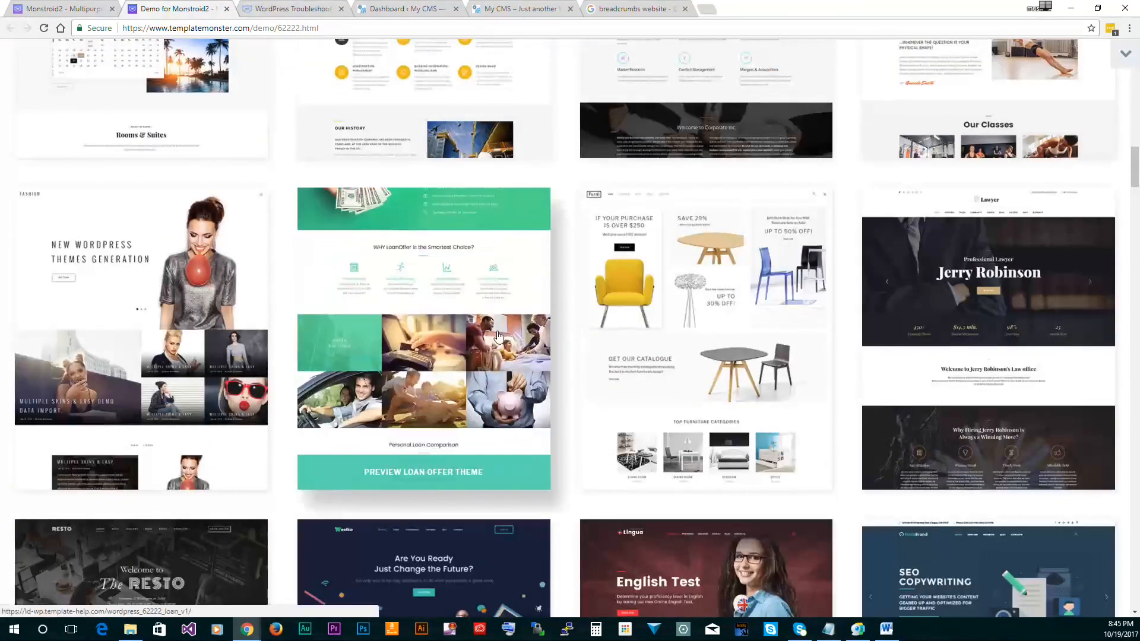
scroll(497, 337, down, 15)
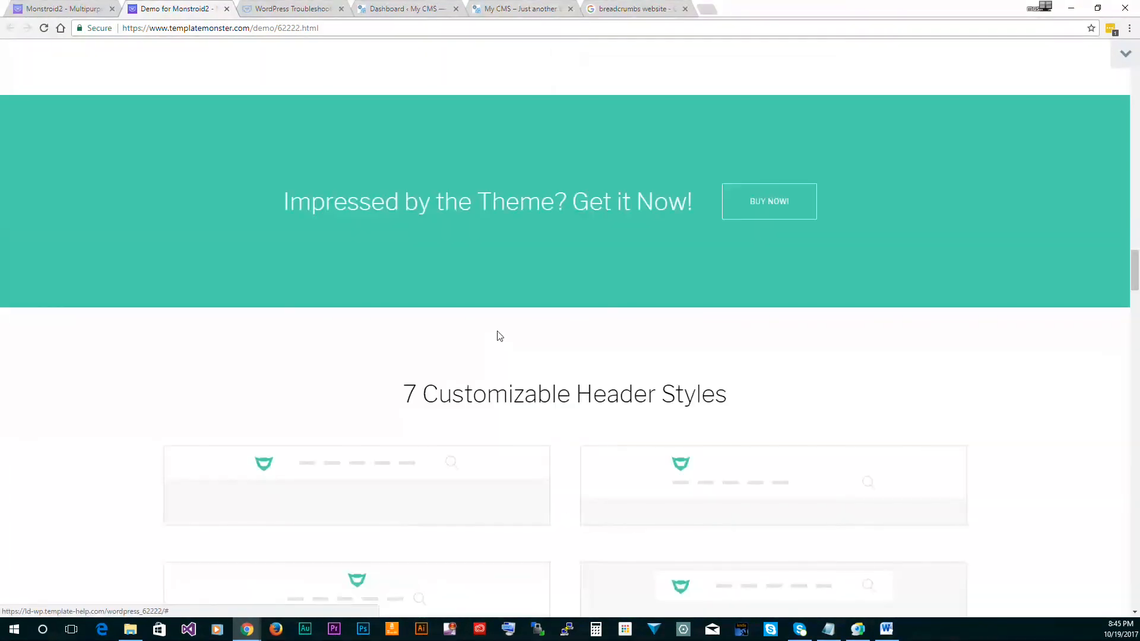
scroll(499, 336, down, 6)
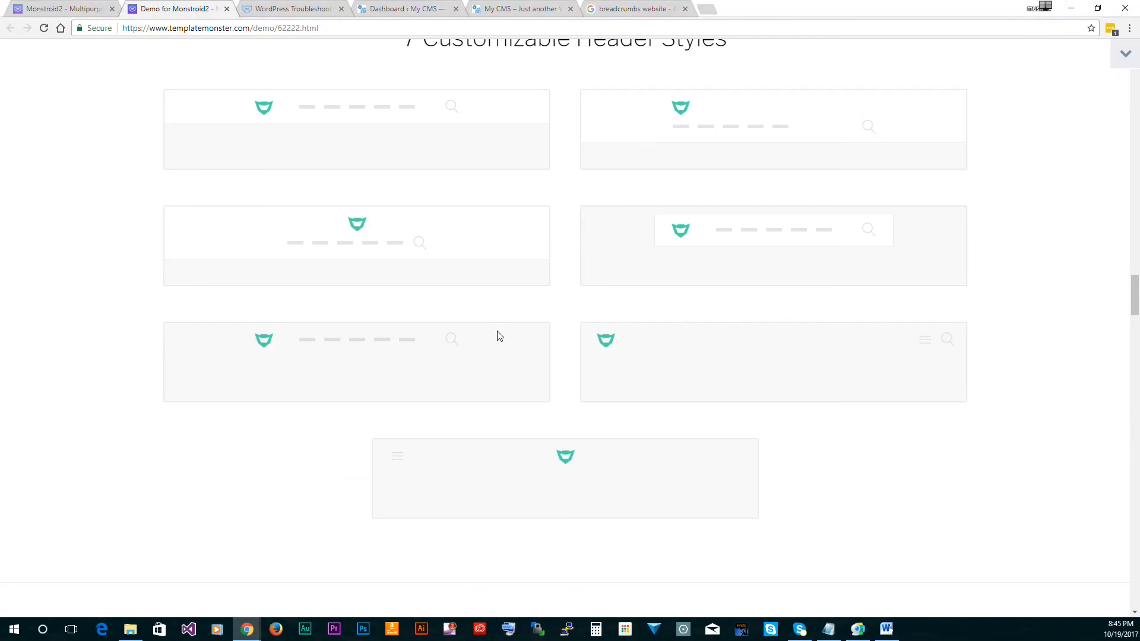
scroll(498, 334, up, 20)
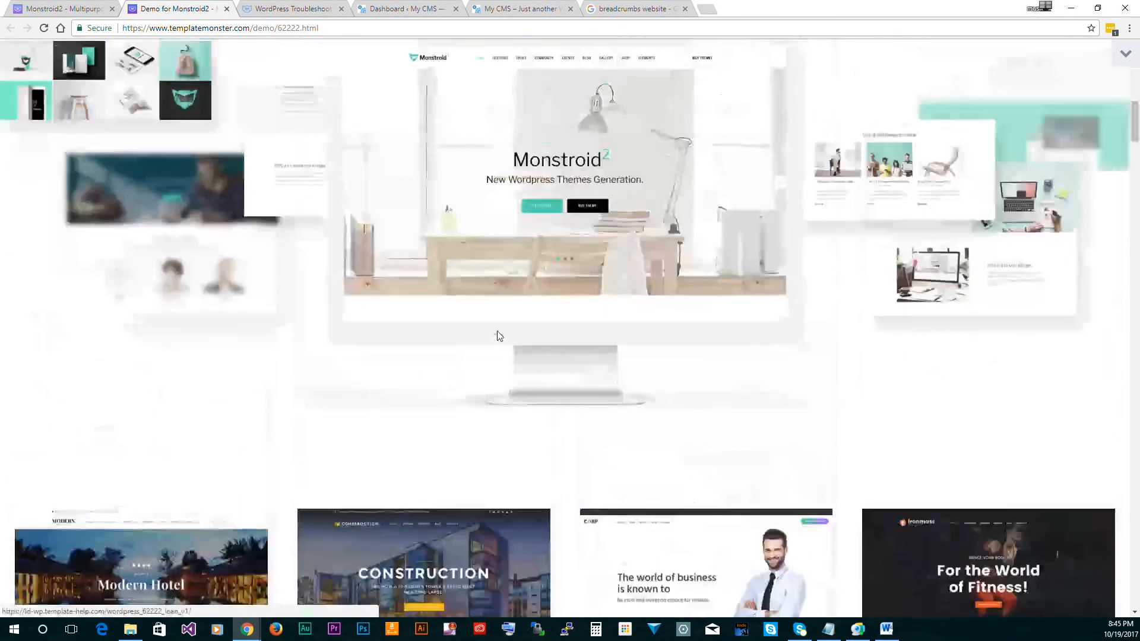
scroll(497, 330, up, 10)
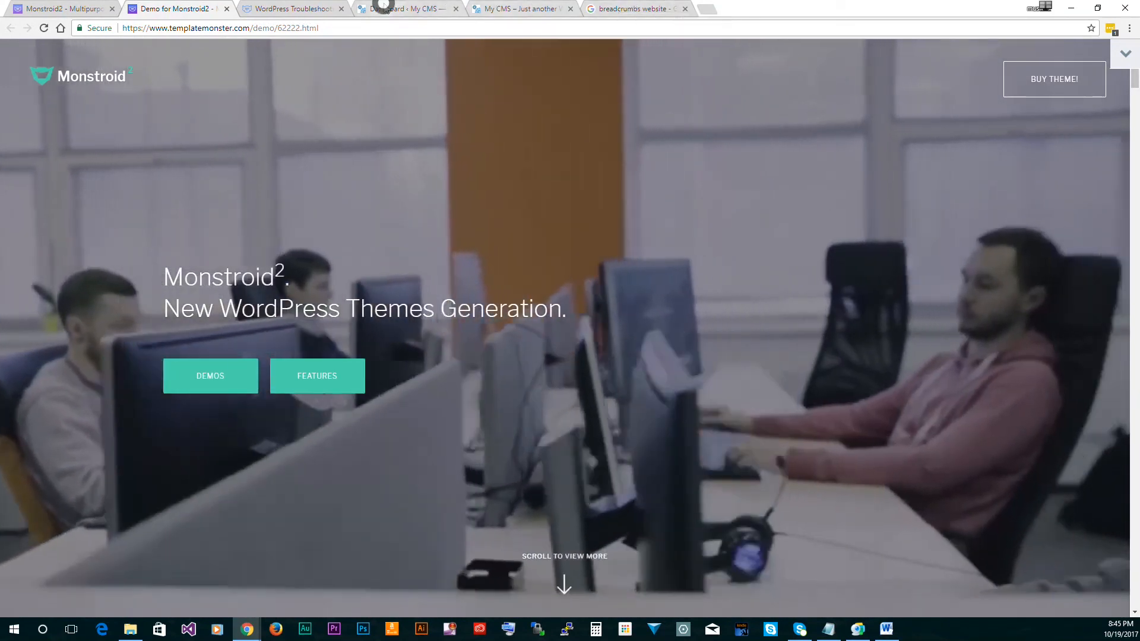
click(383, 7)
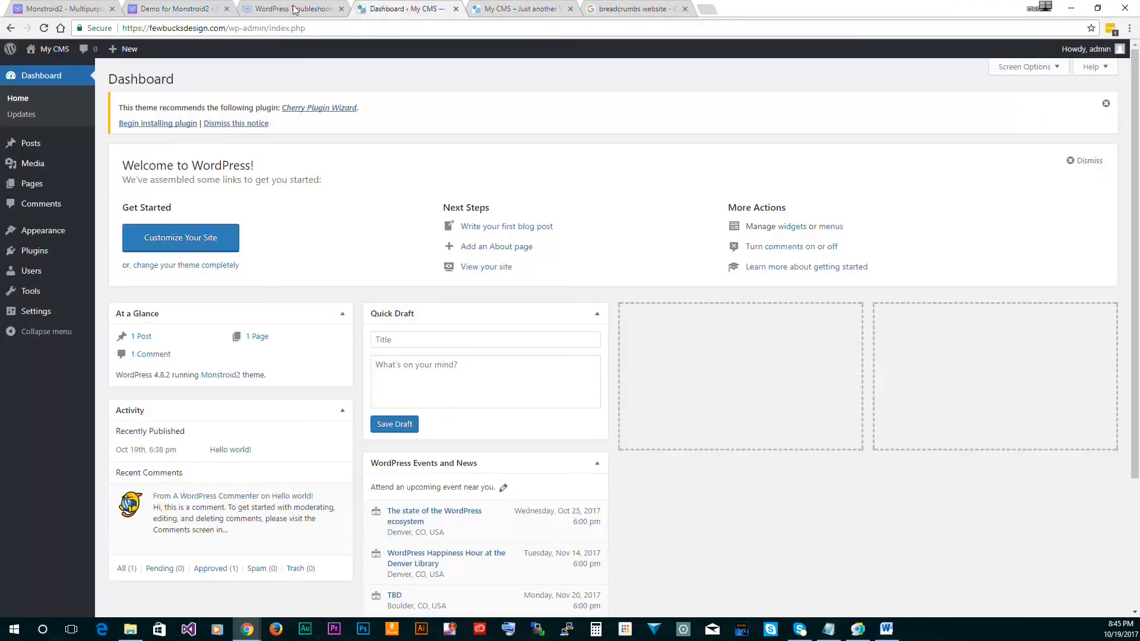
click(59, 7)
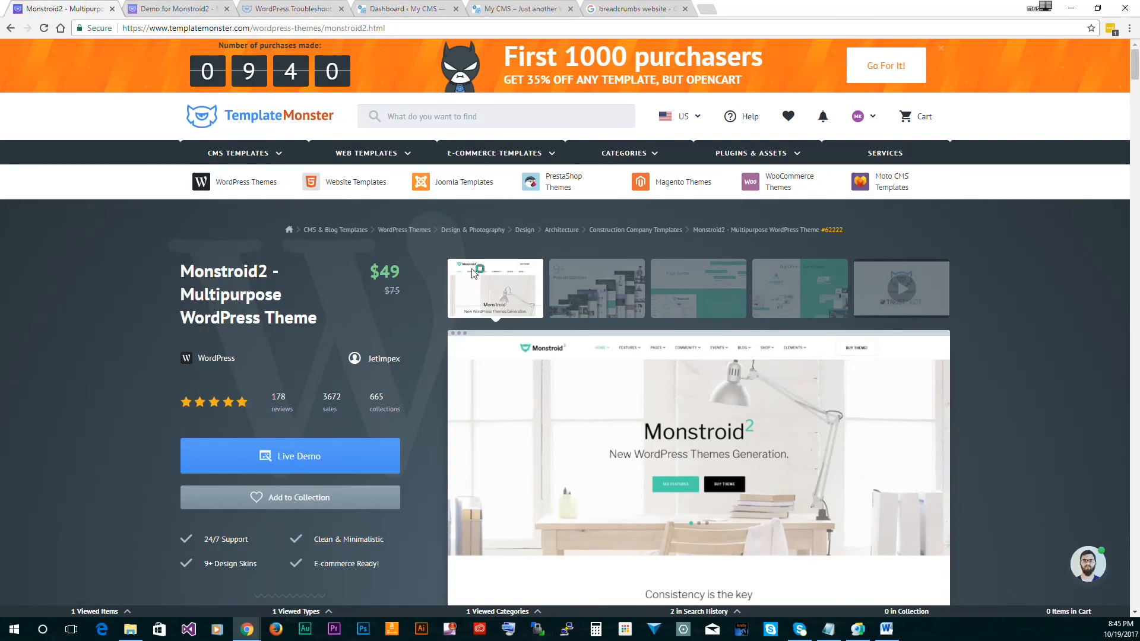